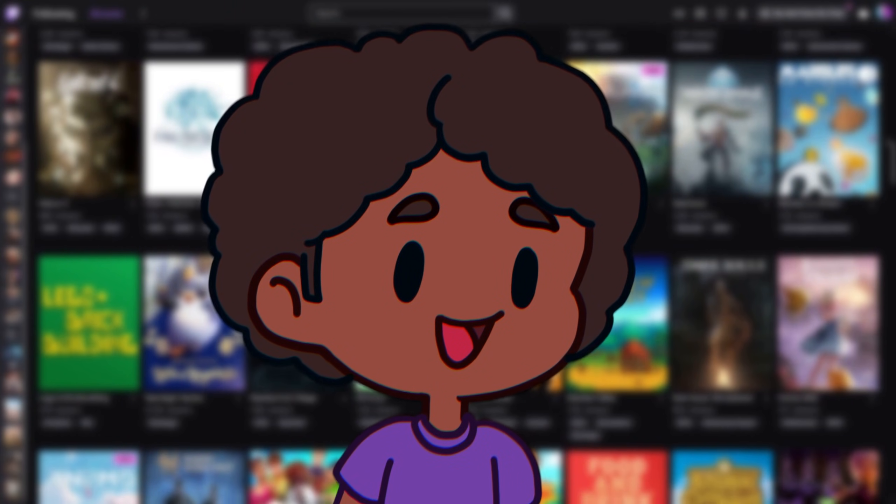
- Scroll down through the Twitch Browse game category grid
scroll(448, 264, down, 8)
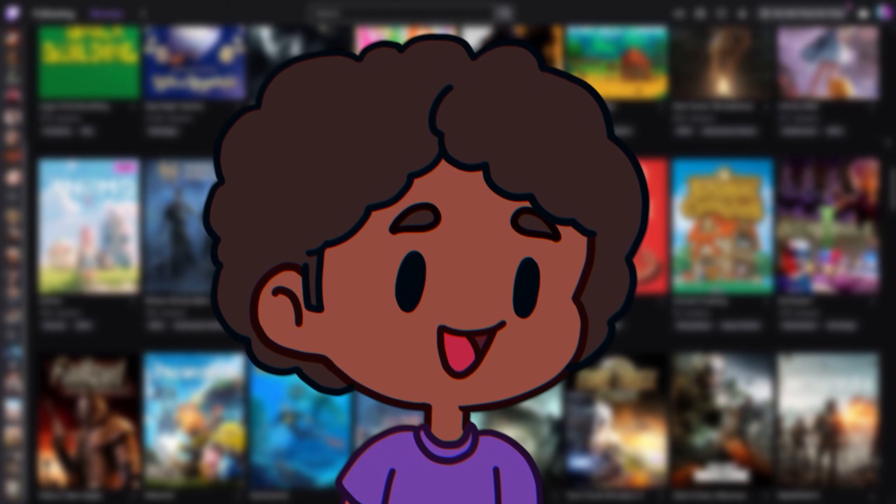
scroll(449, 264, down, 2)
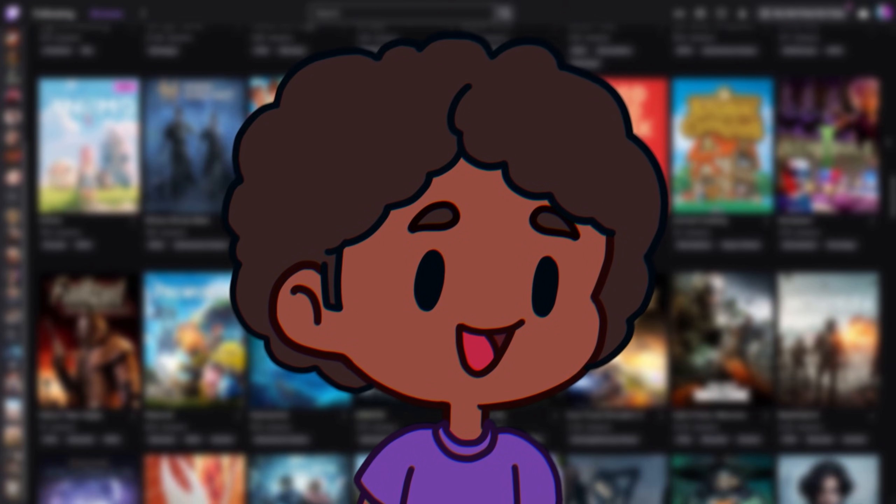
scroll(448, 265, down, 12)
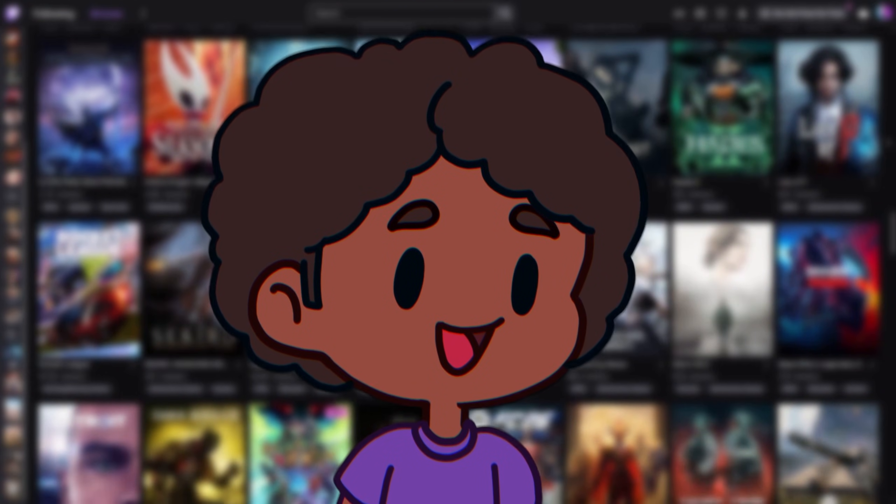
scroll(448, 265, down, 3)
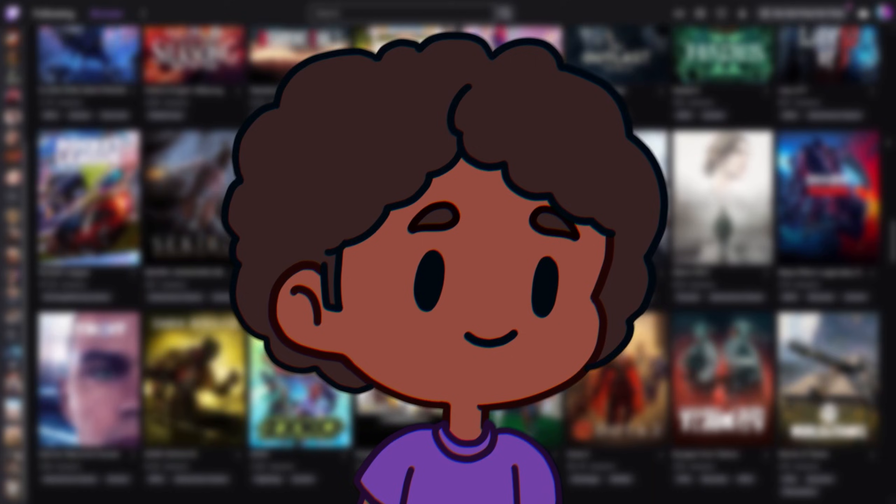
scroll(448, 265, down, 2)
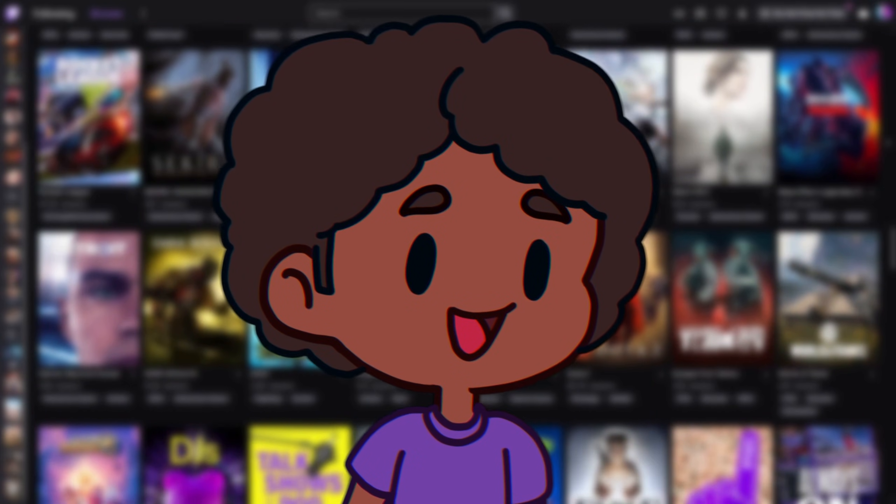
scroll(448, 264, down, 12)
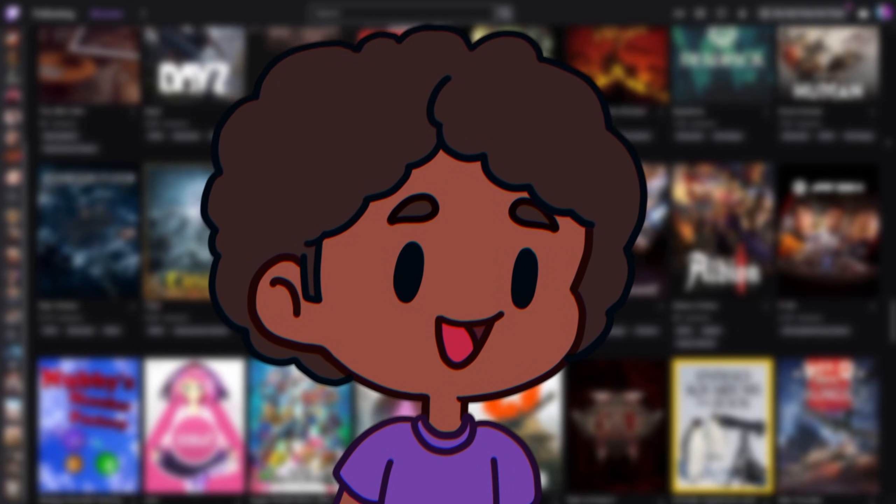
scroll(448, 265, down, 14)
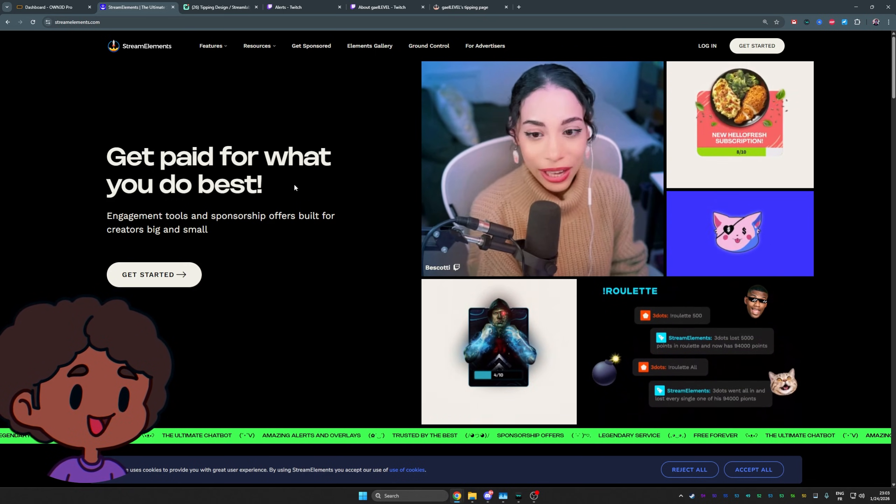
- Log in to StreamElements using the Twitch account
click(709, 47)
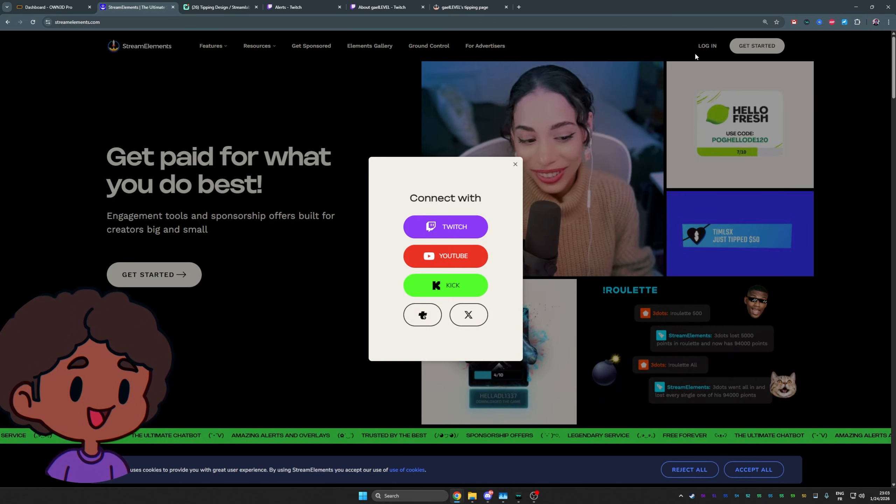
click(428, 229)
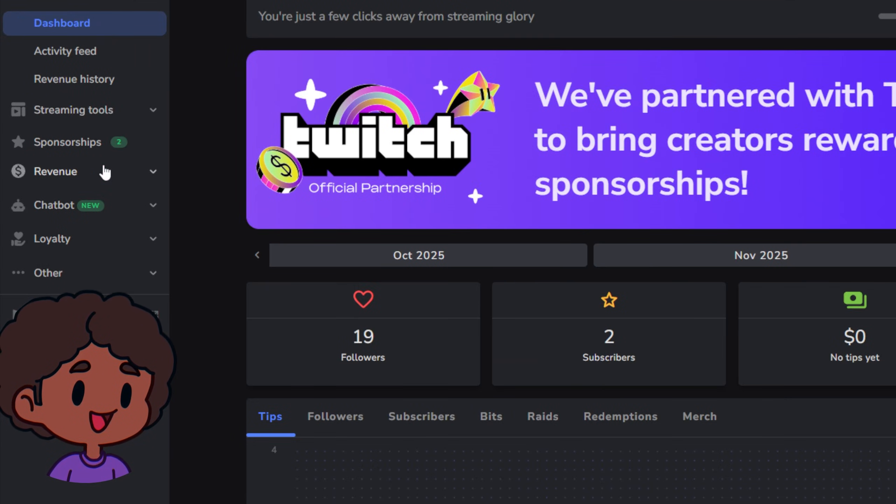
- Open Tipping settings under Revenue in the StreamElements sidebar
click(105, 172)
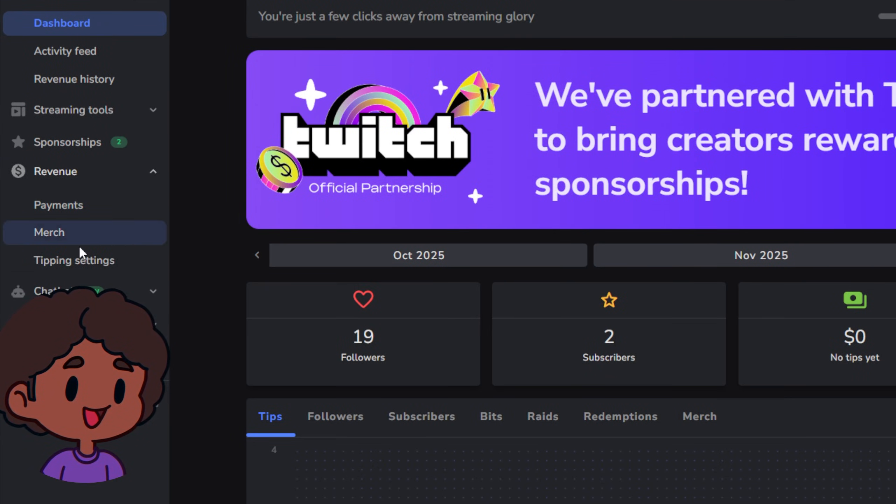
click(53, 260)
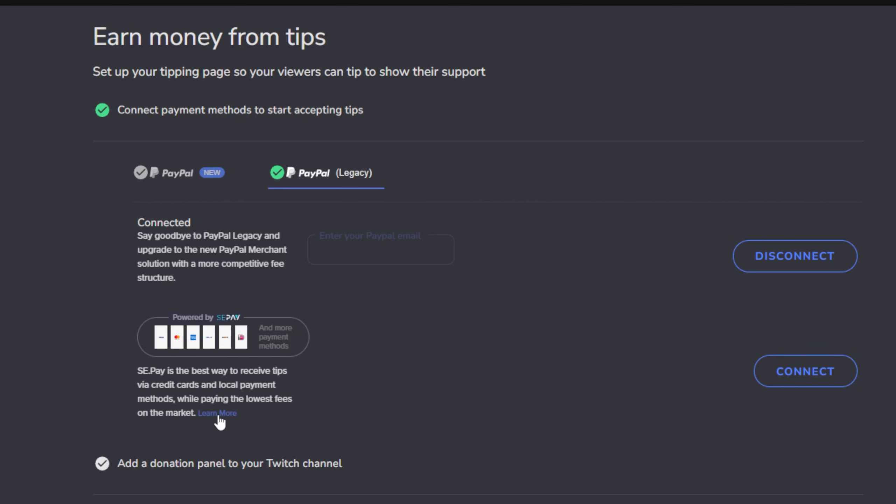
scroll(149, 197, down, 6)
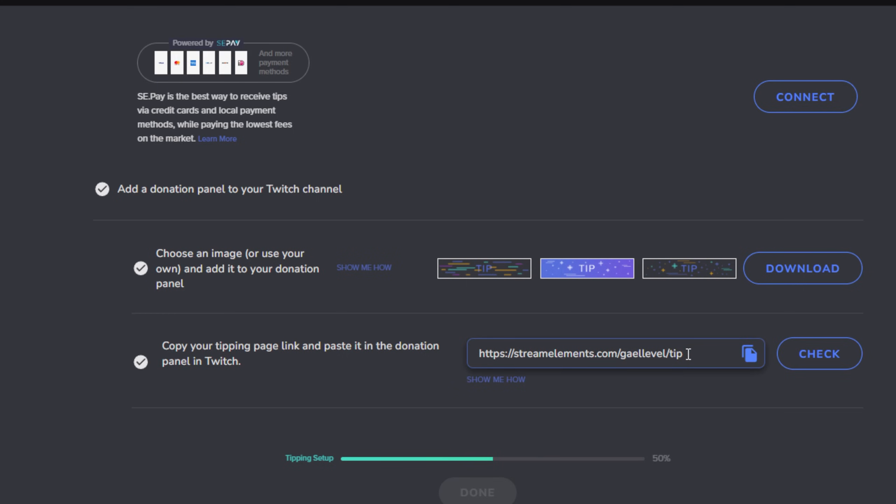
scroll(479, 257, down, 1)
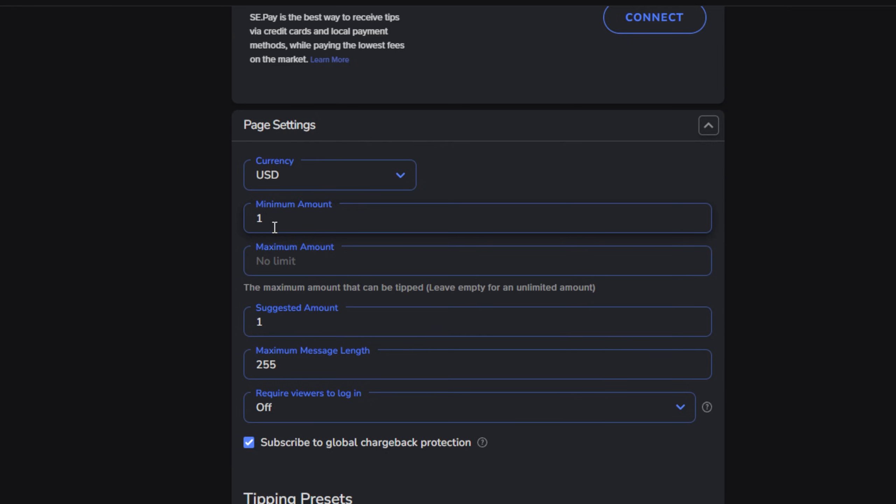
scroll(275, 227, down, 10)
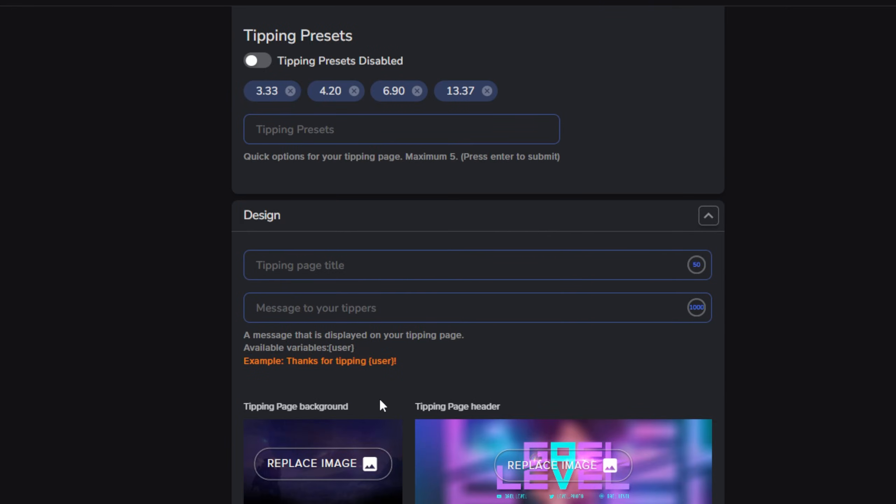
scroll(405, 222, down, 15)
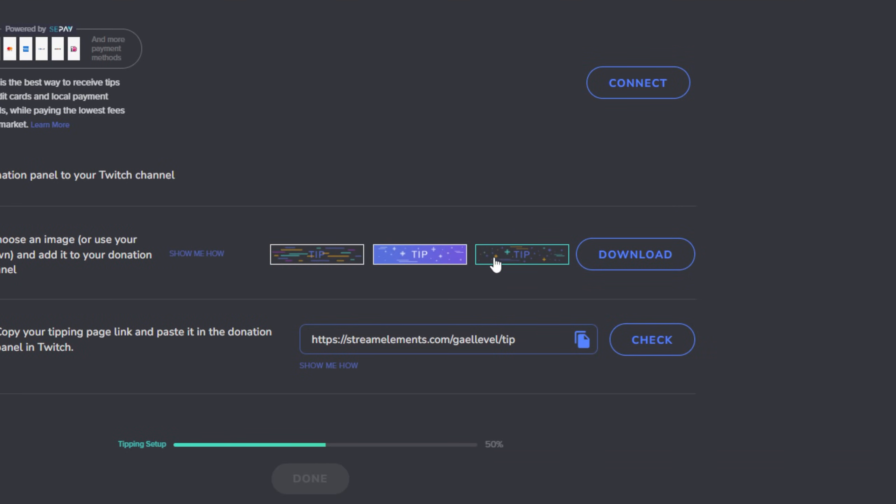
- Download the third starry TIP image and copy StreamElements_1.png out of StreamElements.zip
click(496, 262)
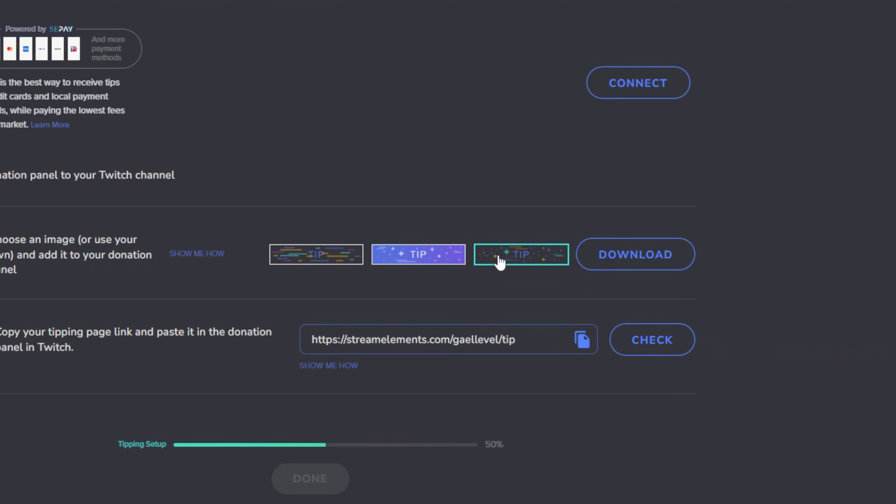
click(618, 264)
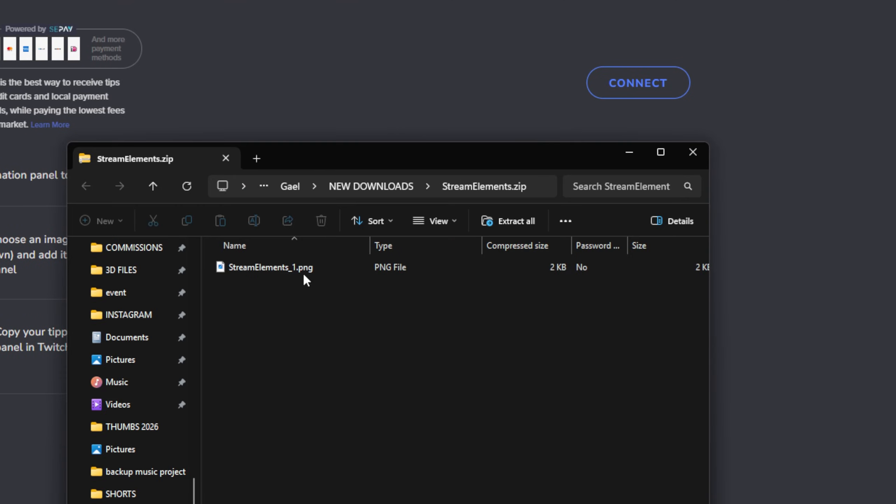
drag(272, 267, 133, 359)
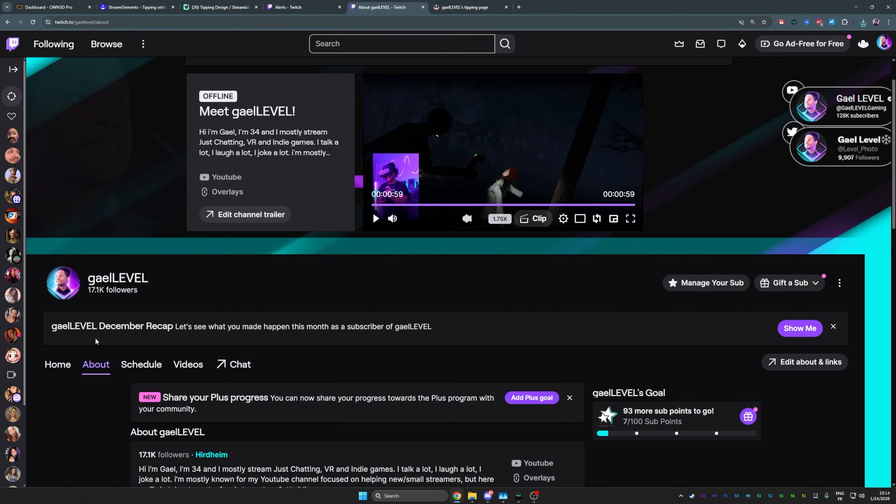
scroll(95, 339, down, 4)
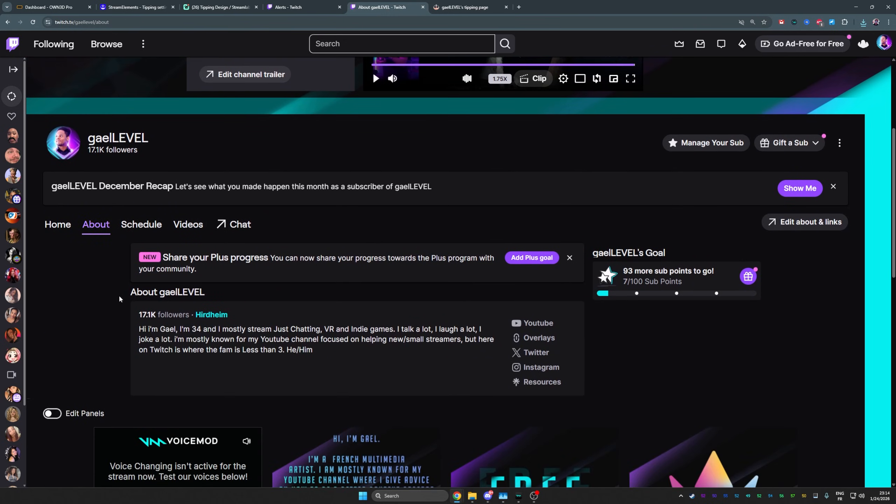
- Enable panel editing on the Twitch About page and add a new text/image panel
scroll(87, 339, down, 5)
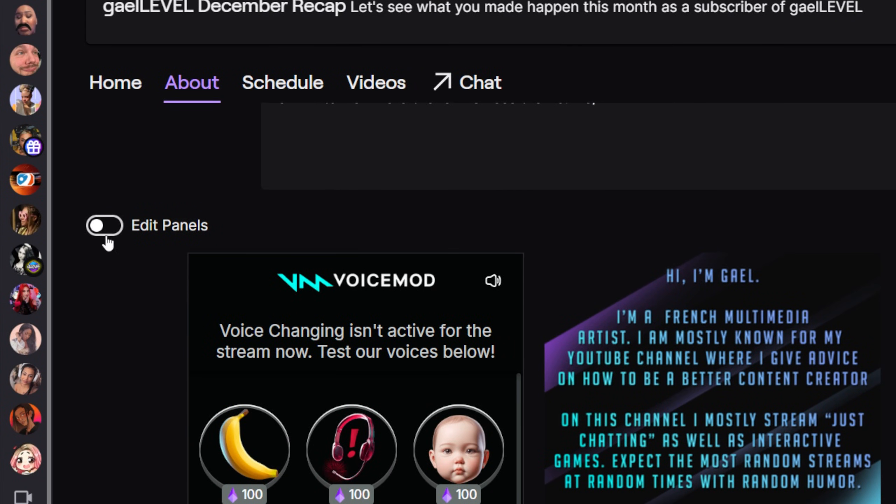
click(105, 236)
scroll(77, 276, down, 10)
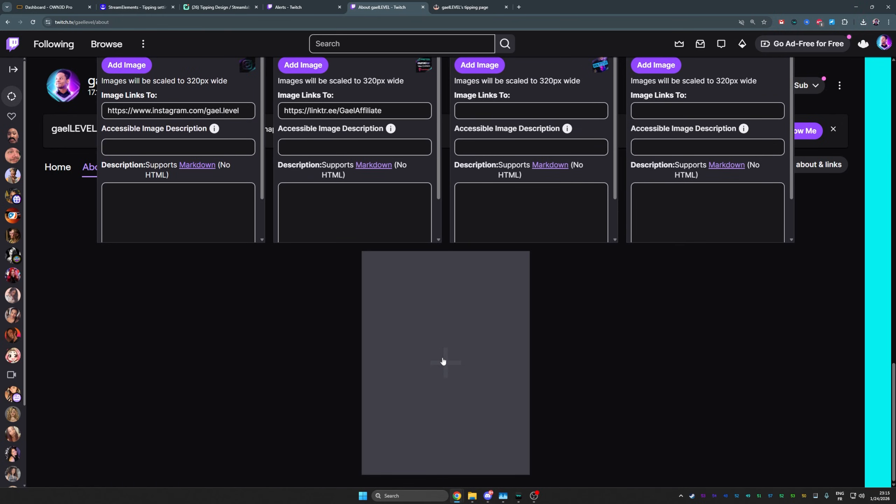
click(443, 361)
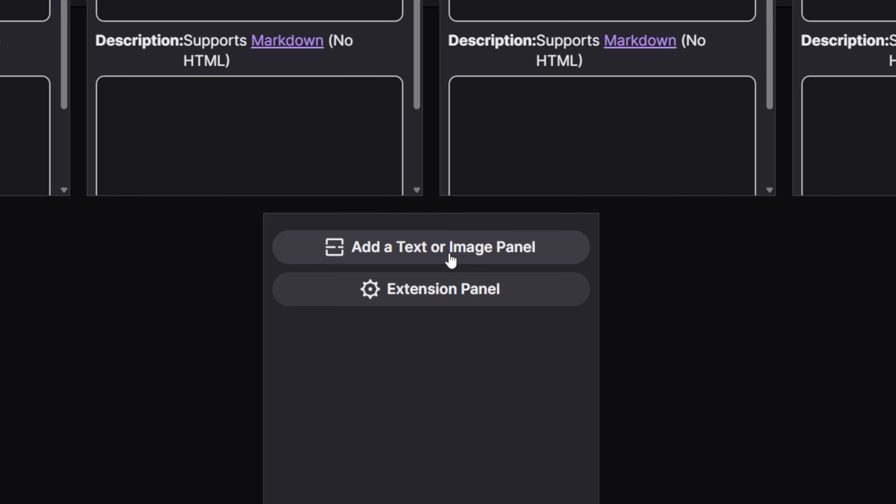
click(451, 260)
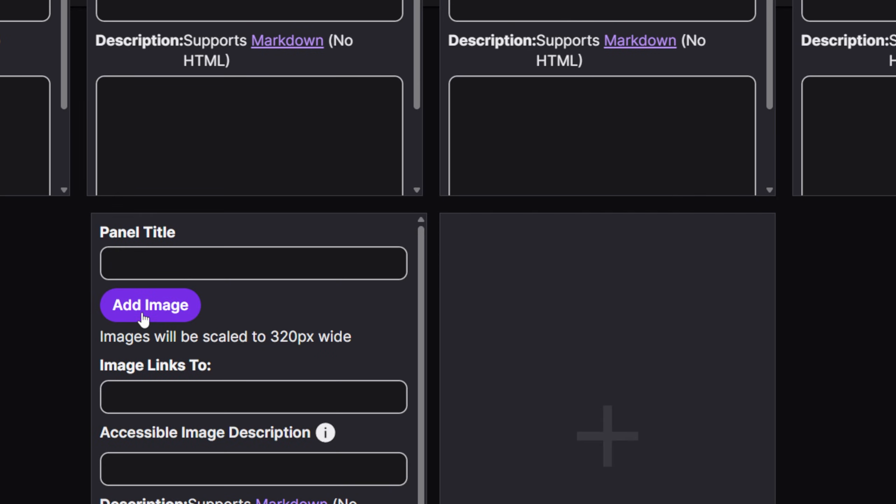
- Upload the TIP image to the new panel and confirm its crop
click(143, 314)
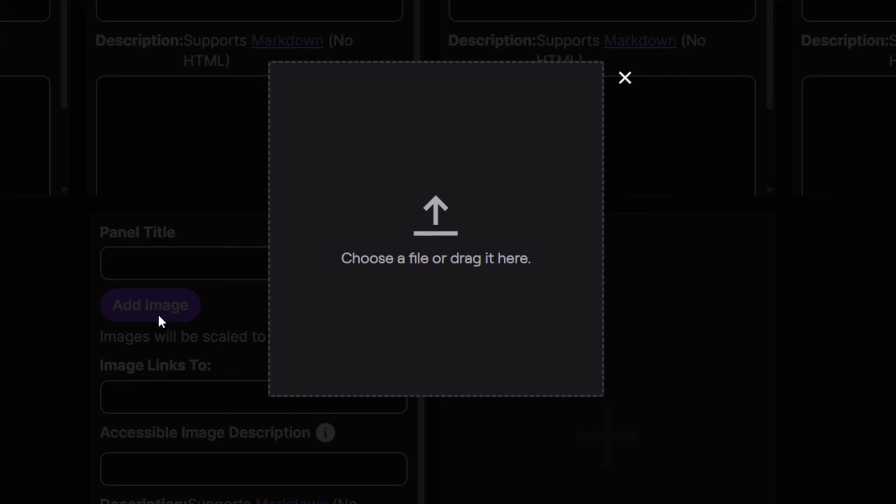
click(425, 232)
click(85, 140)
click(272, 175)
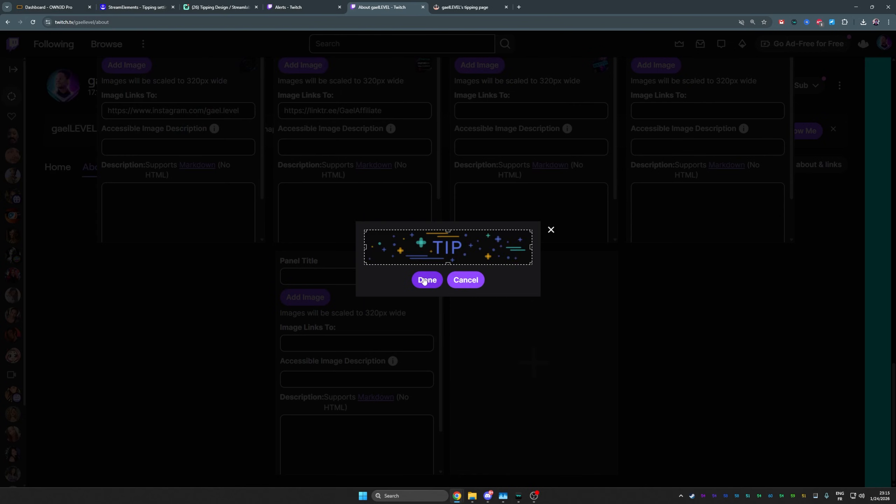
click(425, 280)
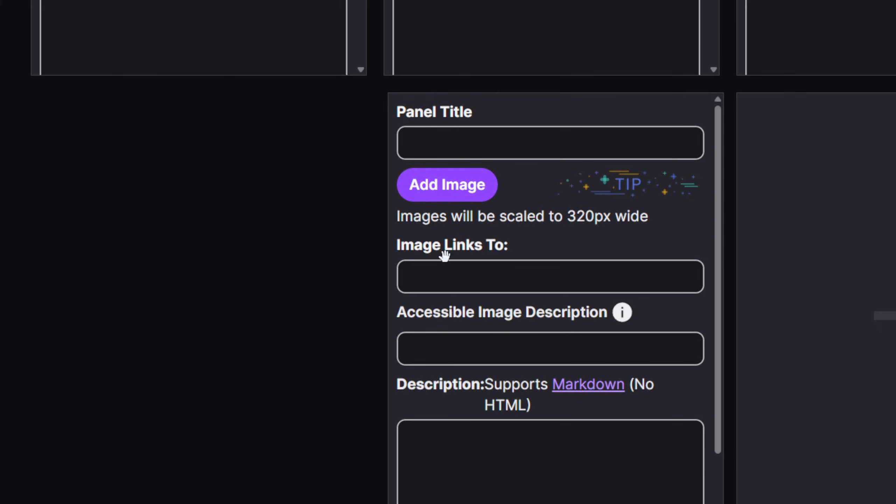
- Paste the StreamElements tipping page link as the image link and submit the panel
click(448, 275)
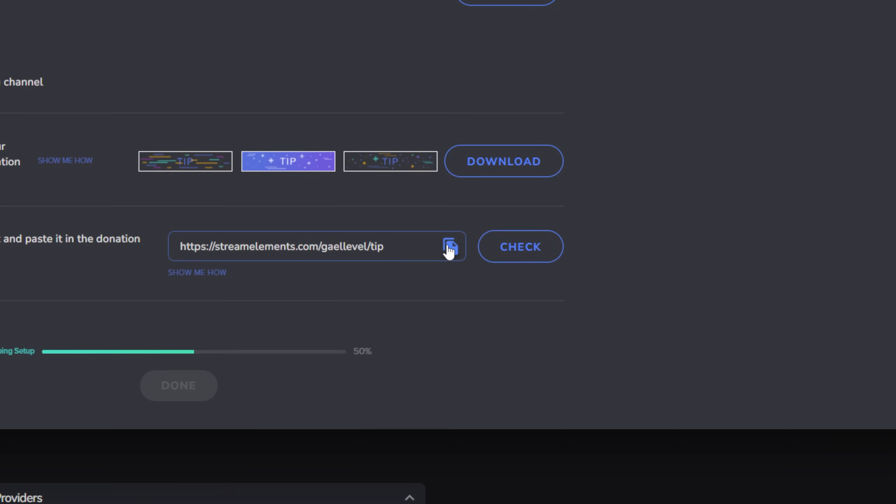
click(451, 247)
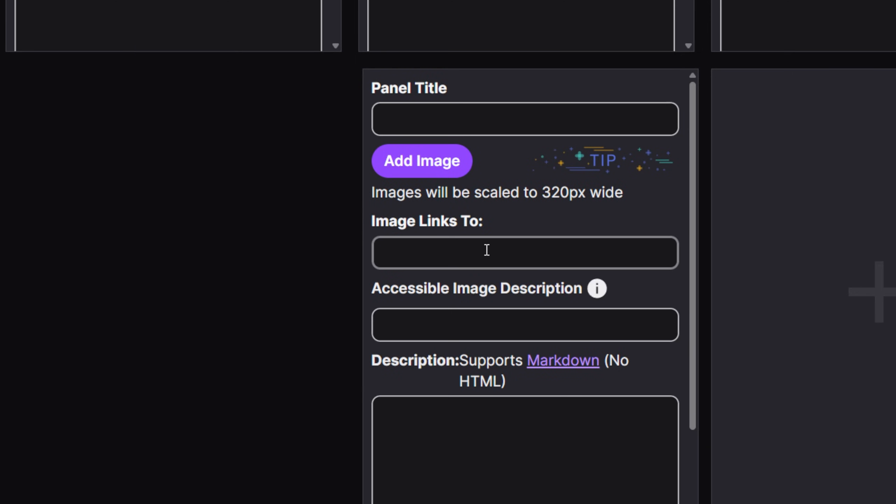
click(486, 250)
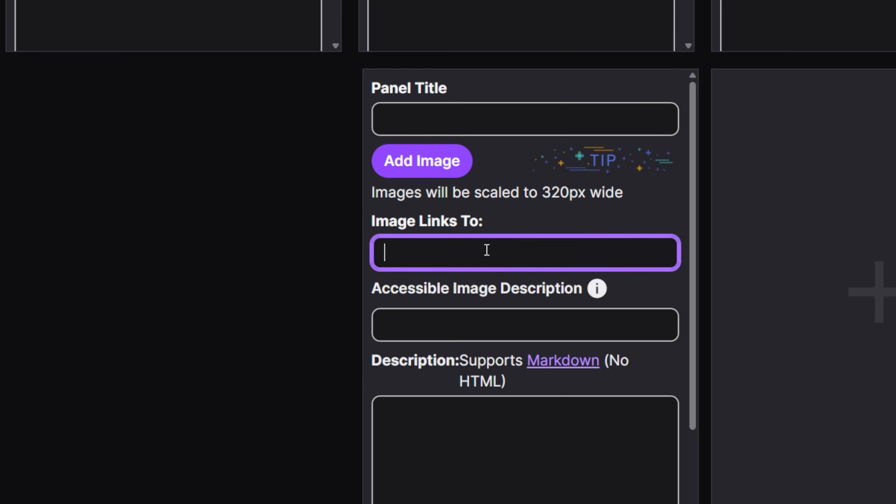
right_click(486, 250)
click(540, 88)
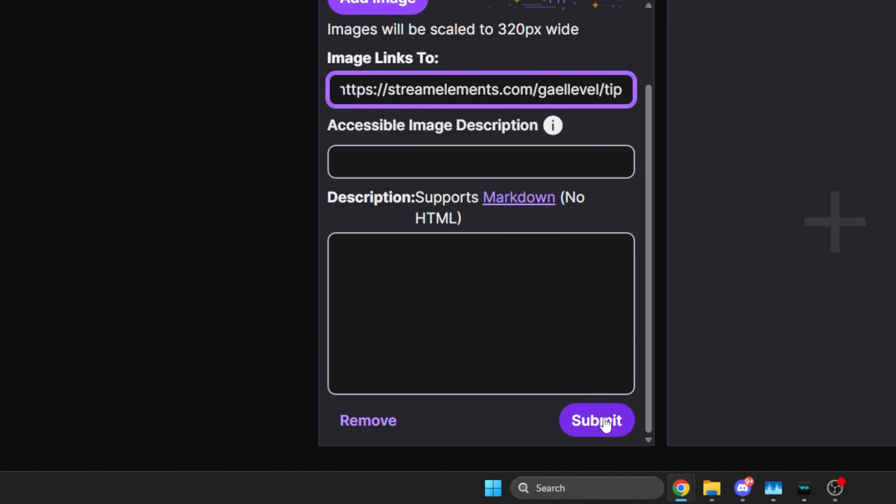
click(605, 421)
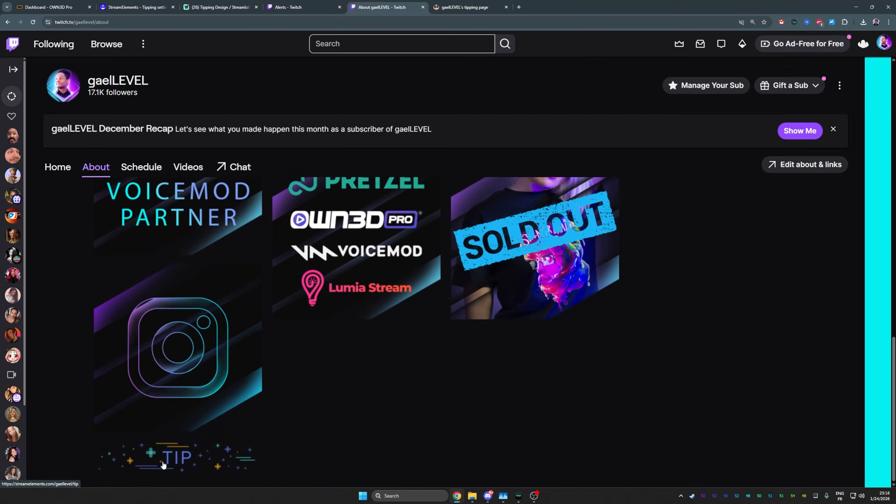
- Test the TIP panel opens the tipping page, then return to settings and expand Streaming tools
click(247, 439)
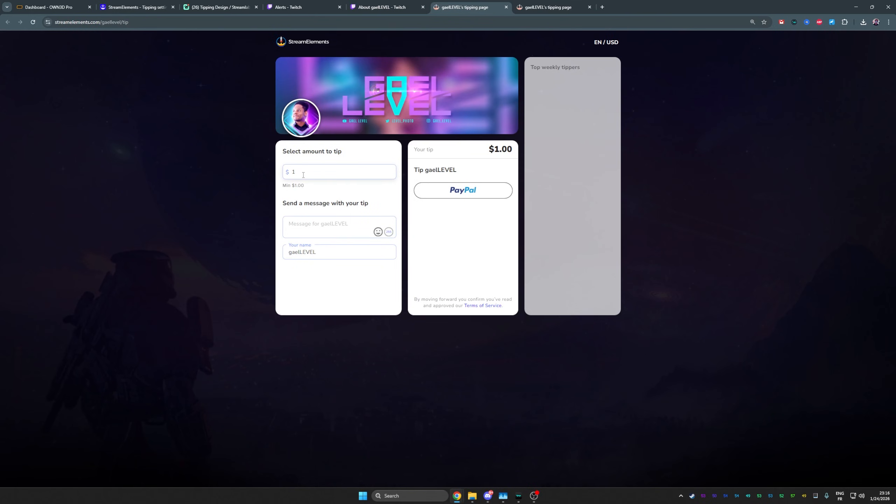
click(315, 229)
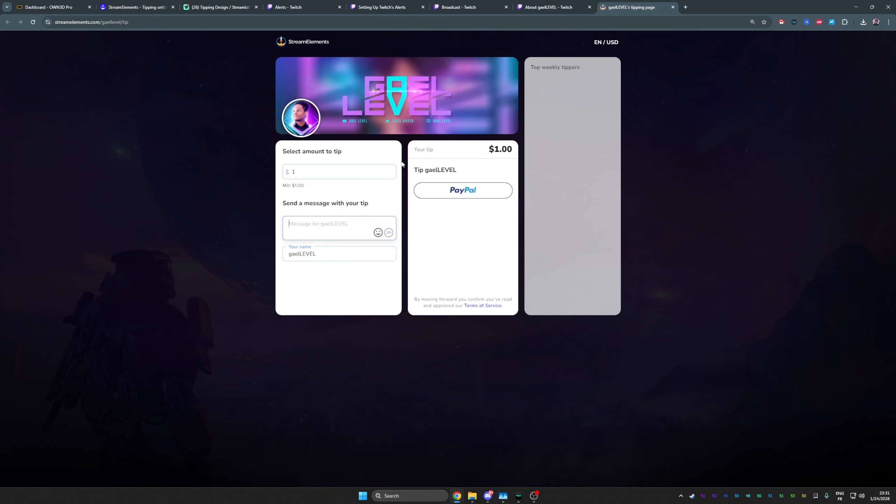
click(134, 7)
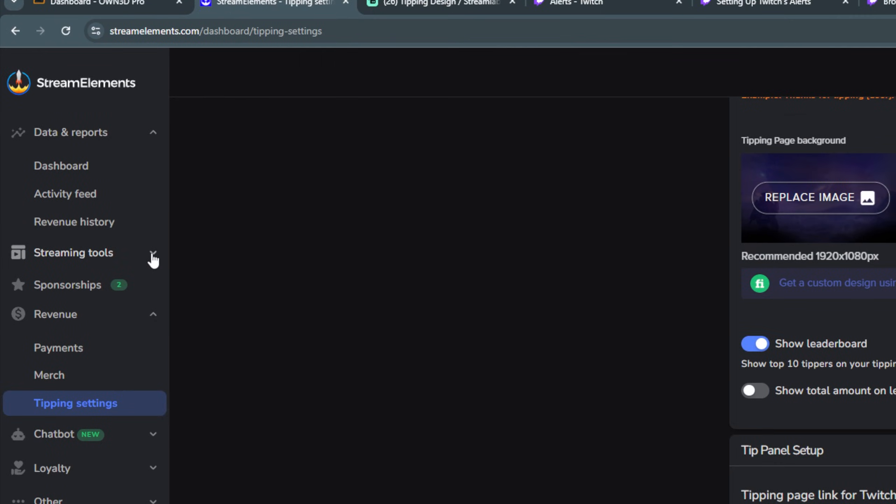
click(76, 134)
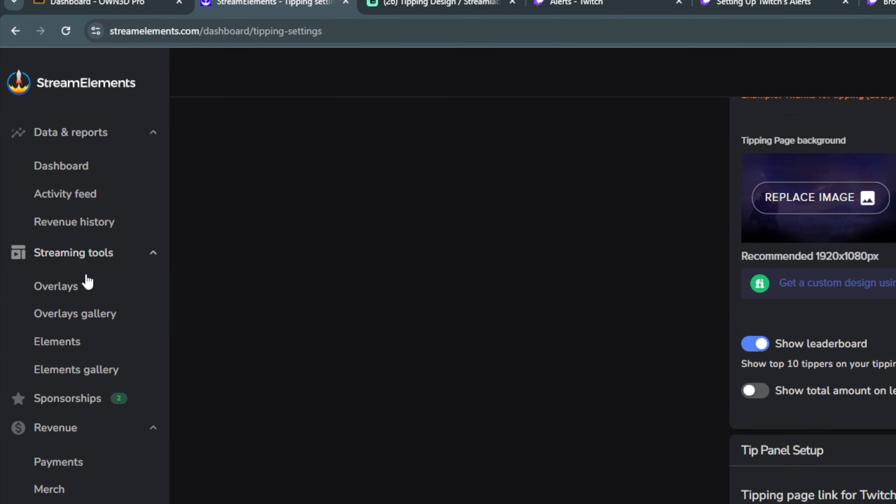
- Create a new StreamElements overlay at the default resolution and add an AlertBox widget
click(71, 288)
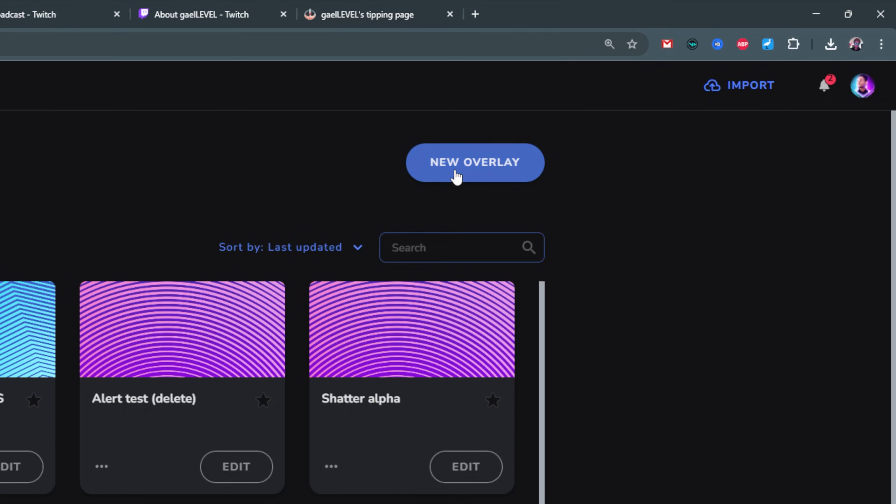
click(456, 173)
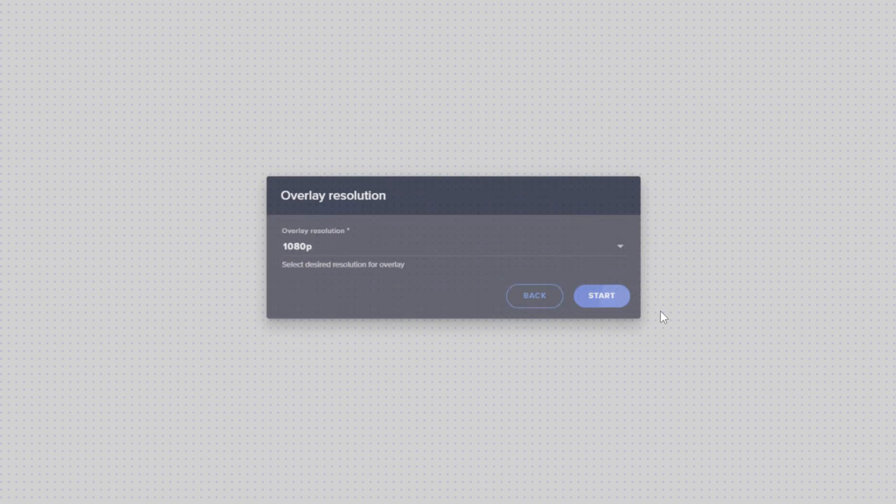
click(607, 299)
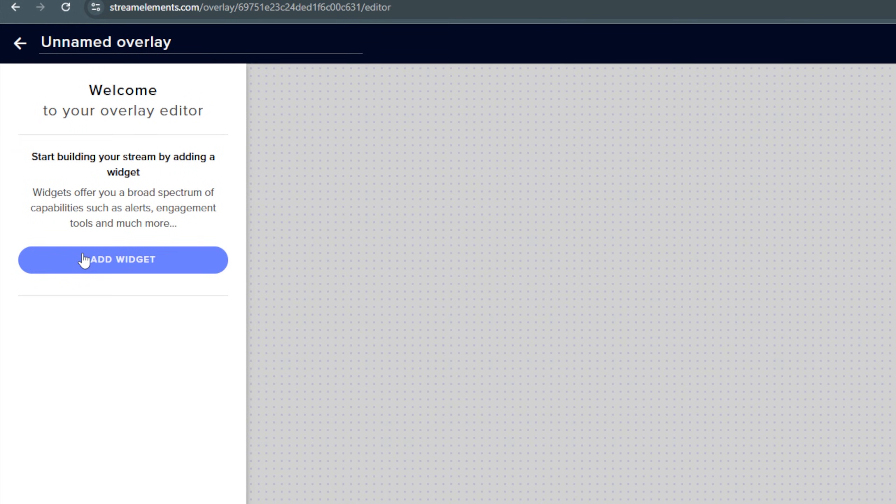
click(85, 258)
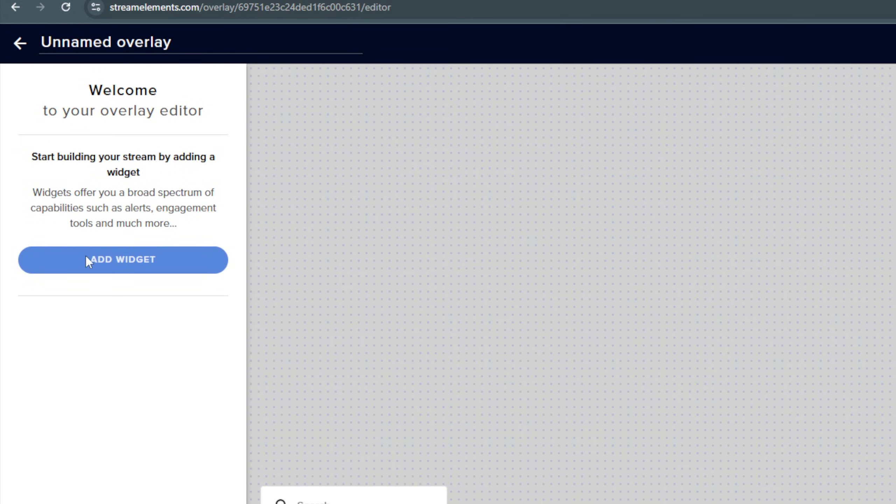
mouse_move(378, 269)
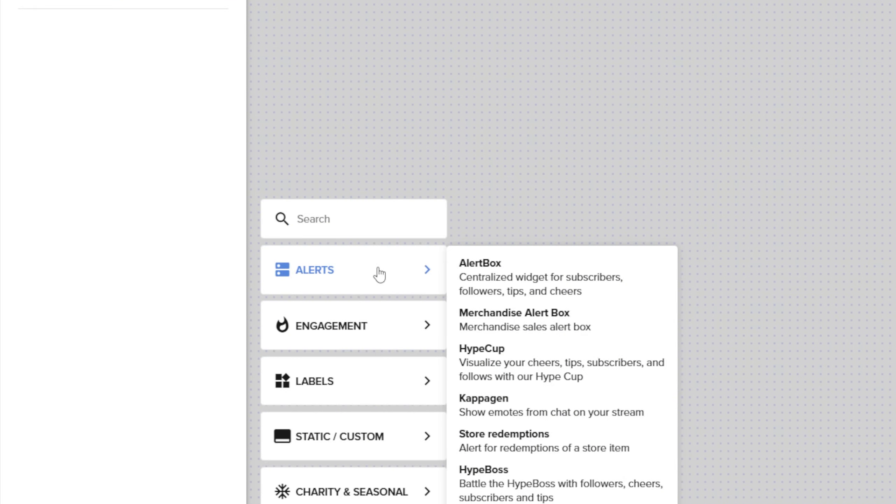
click(485, 278)
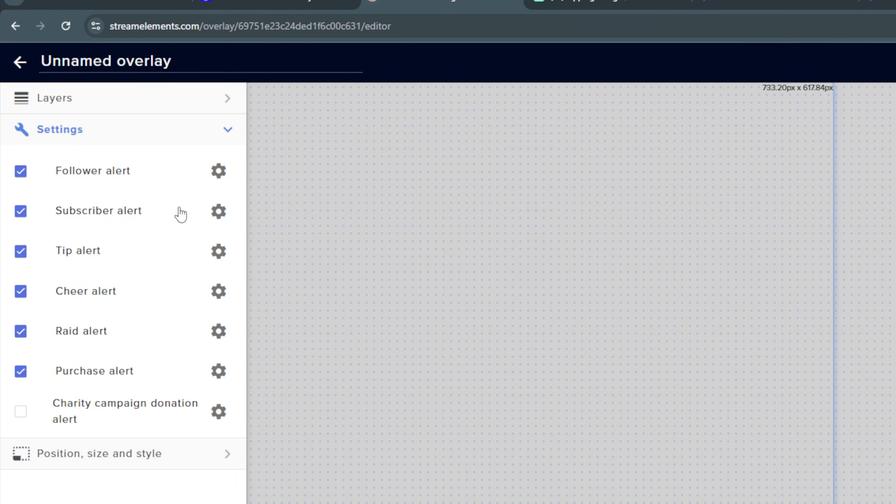
- Turn off follower, subscriber, cheer, raid and purchase alerts, and start retitling the overlay 'Aler'
click(20, 173)
click(20, 211)
click(21, 292)
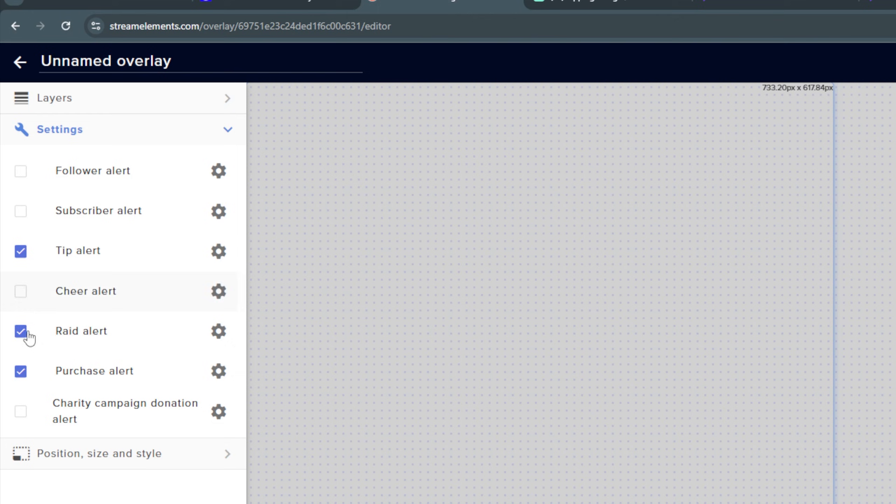
click(21, 332)
click(21, 371)
drag(173, 61, 23, 67)
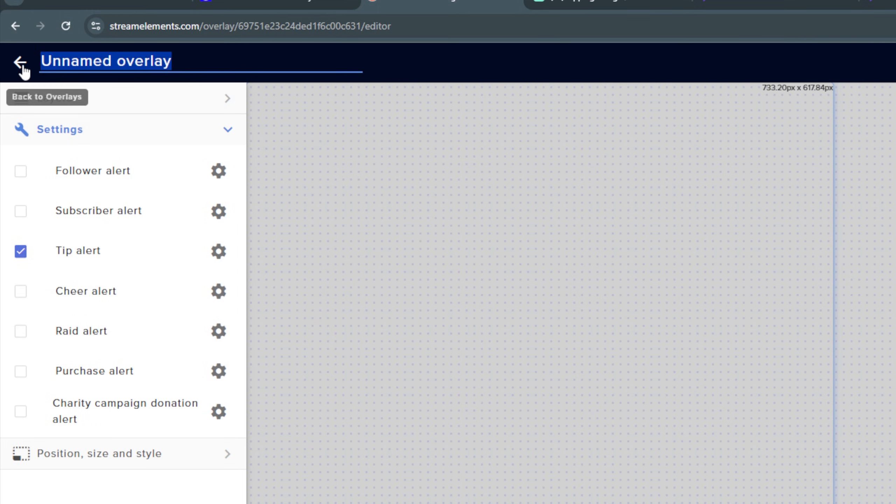
text(Aler)
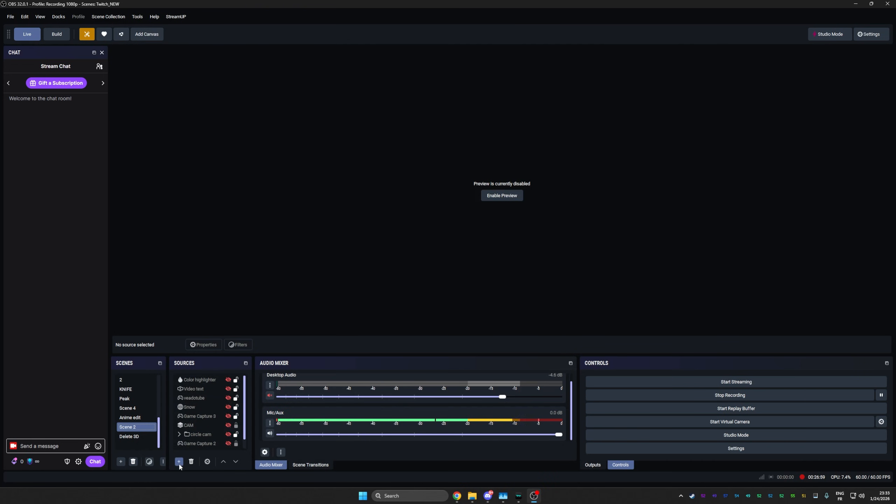
- Add an OBS browser source named 'SE Alert' using the pasted StreamElements overlay URL
click(179, 462)
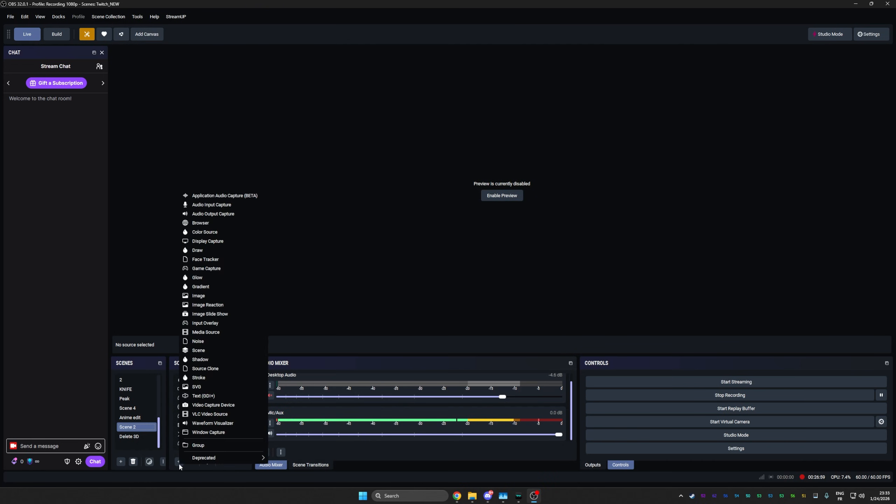
click(203, 222)
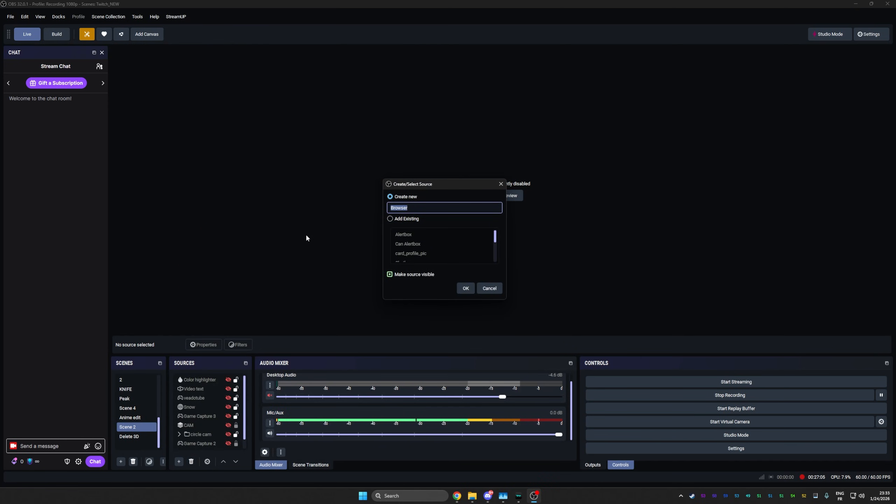
text(SE Alert)
key(Return)
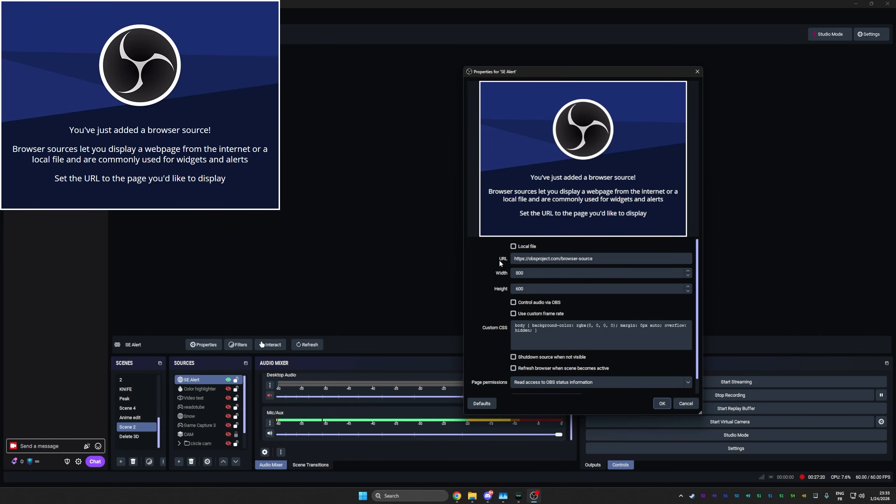
triple_click(598, 259)
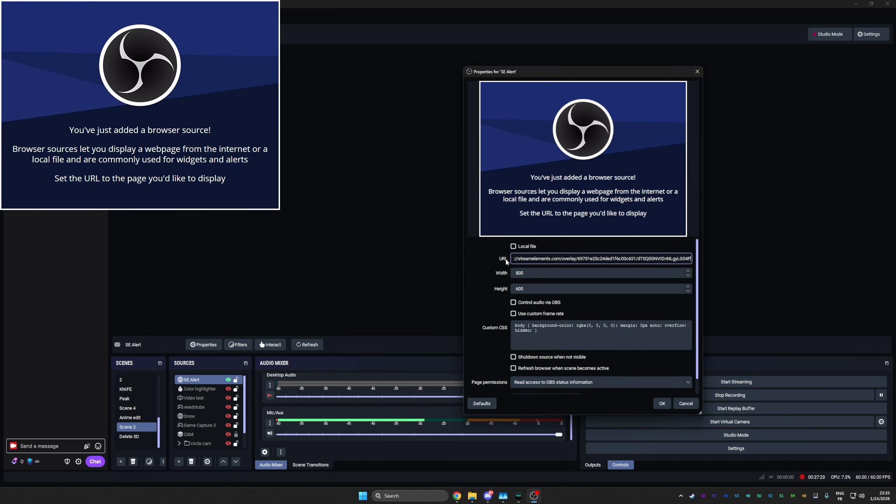
click(662, 404)
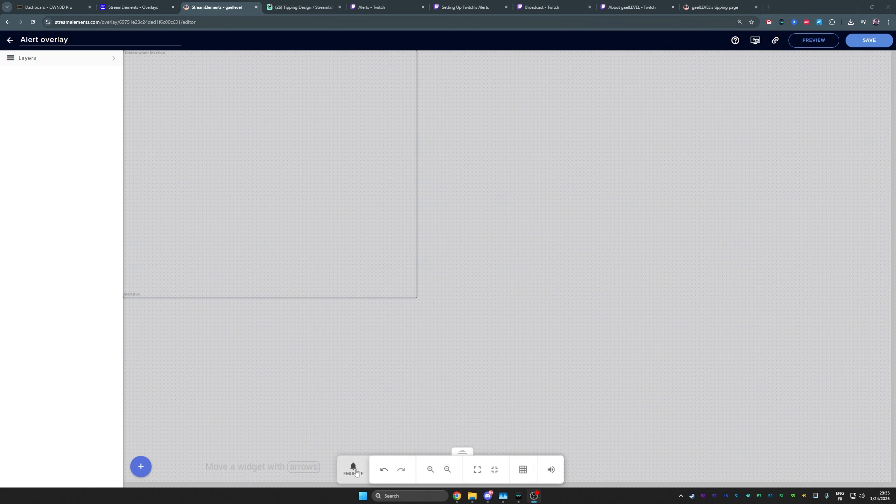
- Emulate a $10 tip event on the alert overlay
click(356, 472)
mouse_move(365, 360)
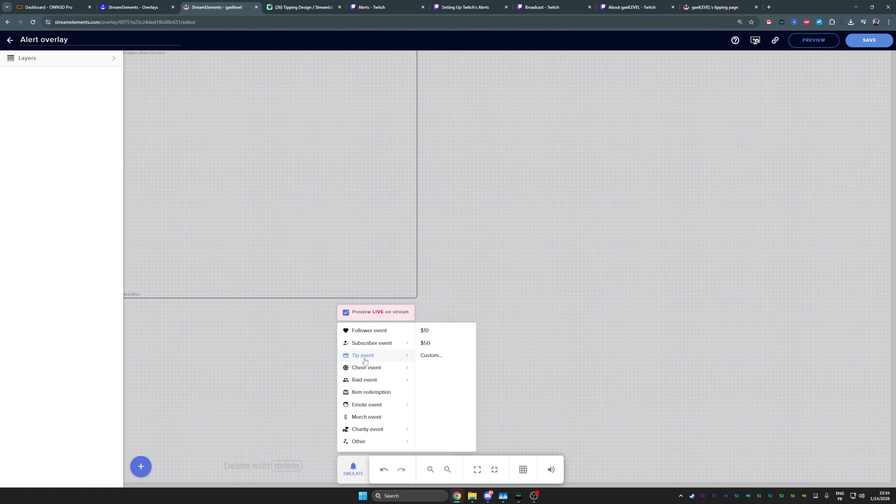
click(365, 356)
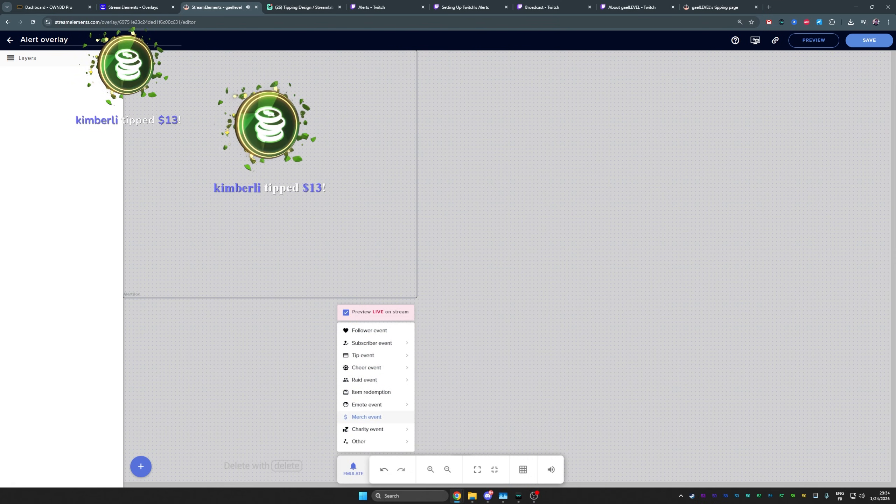
- Select the AlertBox widget and open the Tip alert's advanced settings
click(154, 229)
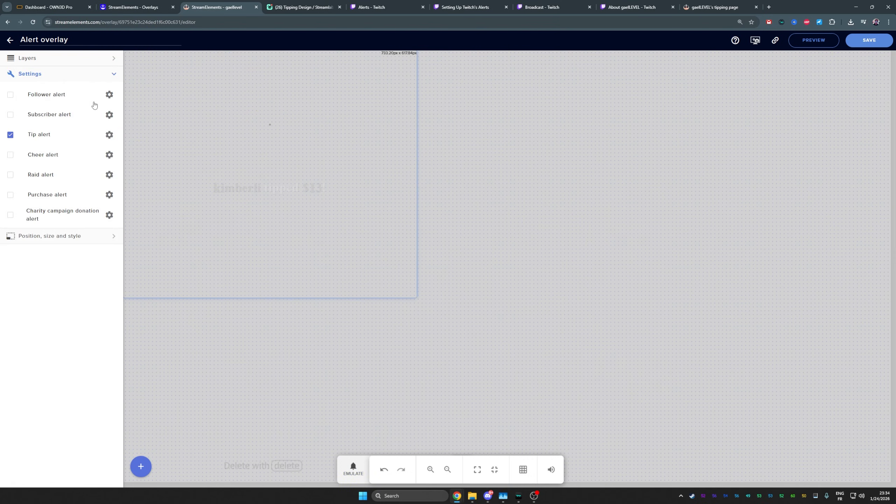
click(109, 134)
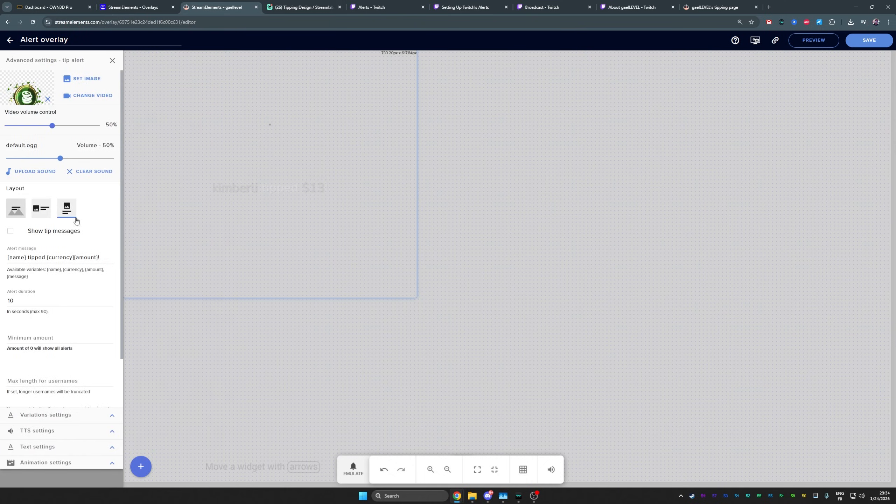
scroll(87, 314, down, 2)
scroll(61, 303, up, 2)
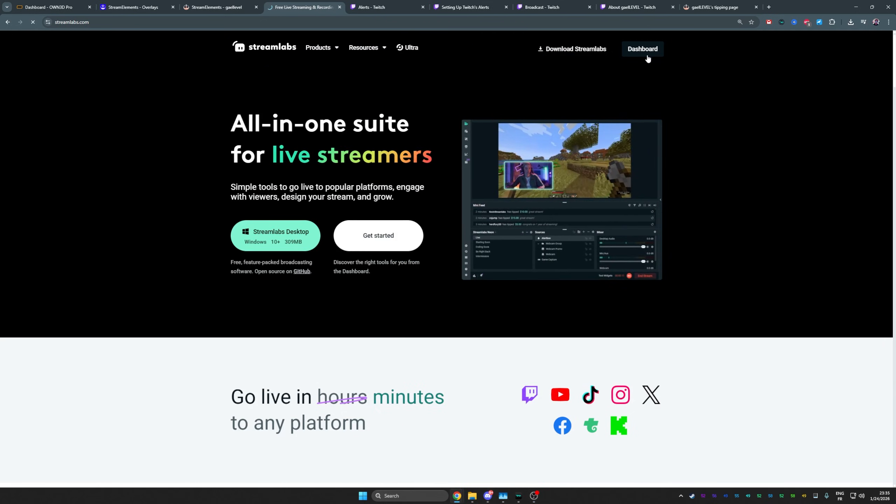
- Open Streamlabs Tipping, look through the Tip Settings, and copy the tip page URL
click(652, 56)
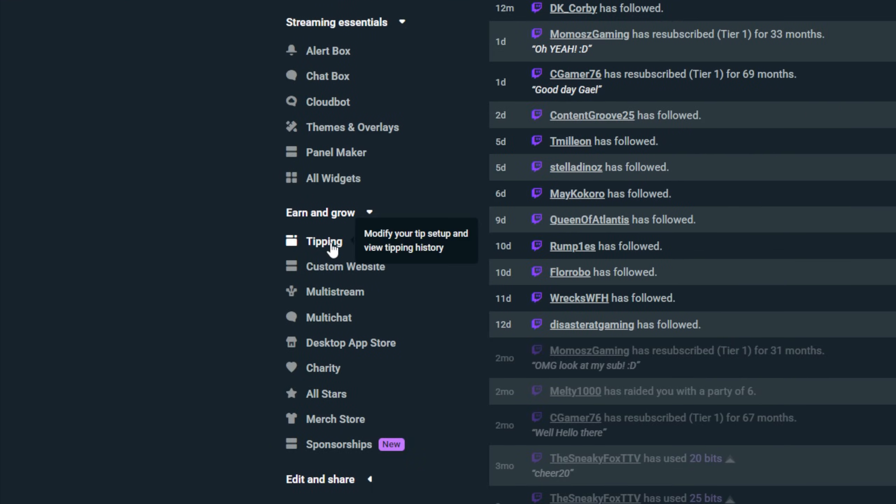
click(332, 248)
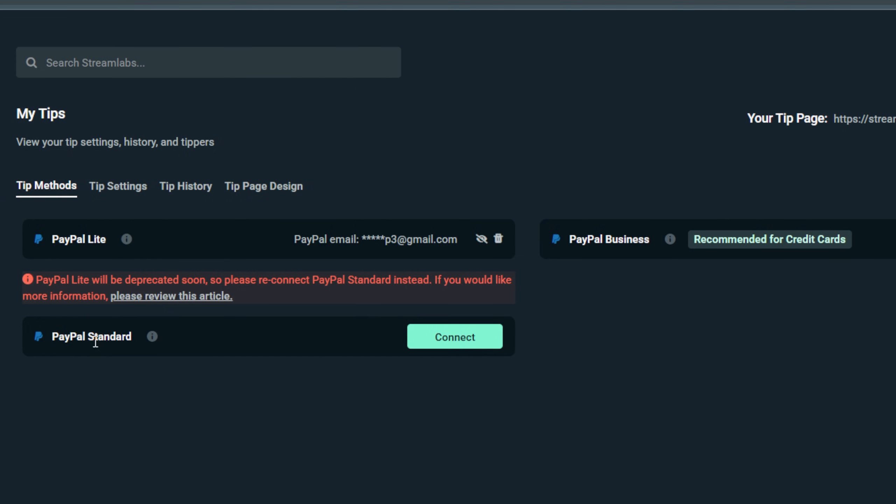
click(119, 187)
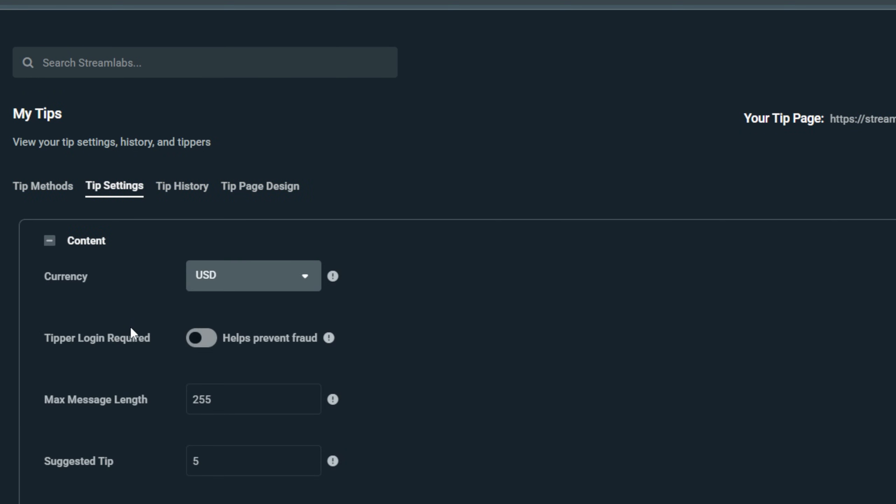
scroll(130, 326, down, 10)
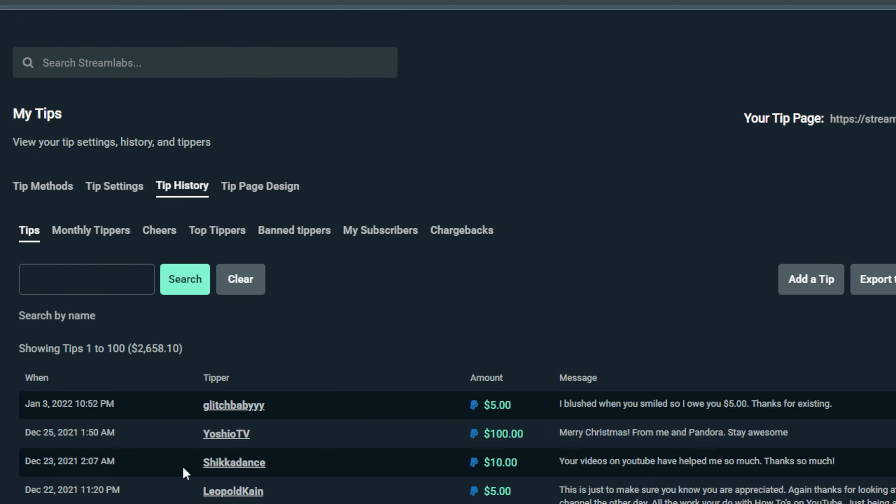
scroll(182, 466, down, 20)
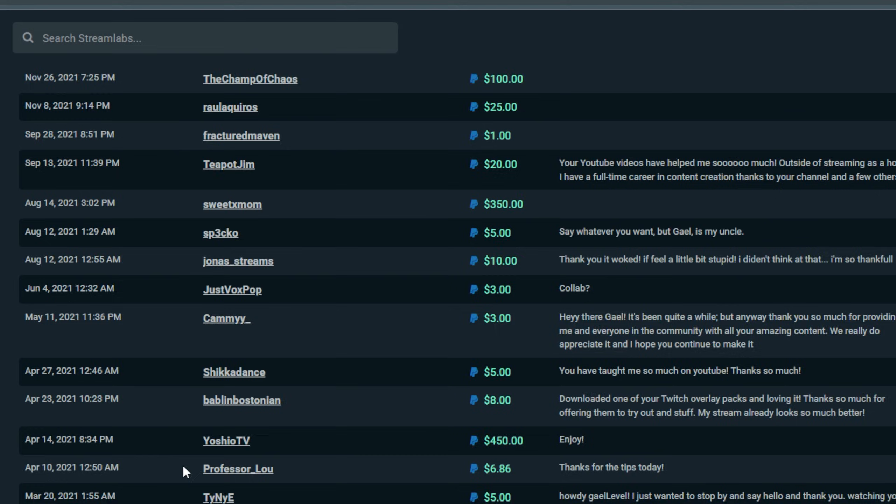
scroll(183, 467, down, 20)
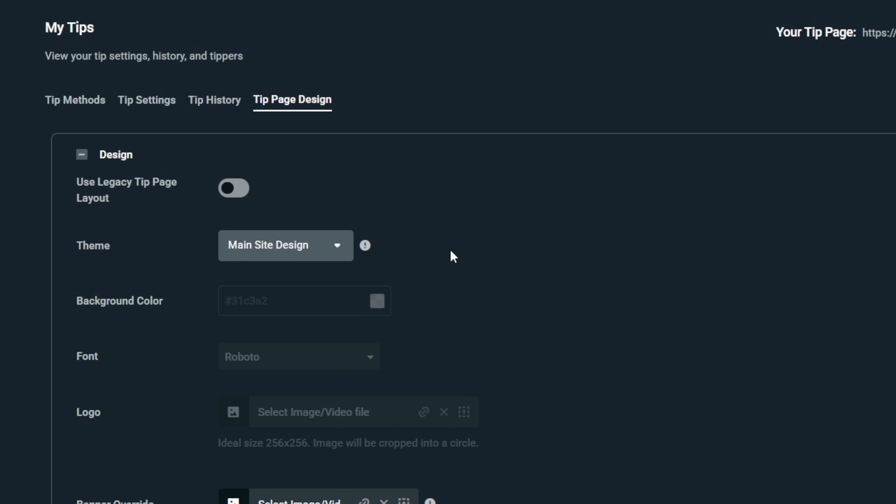
scroll(447, 272, down, 4)
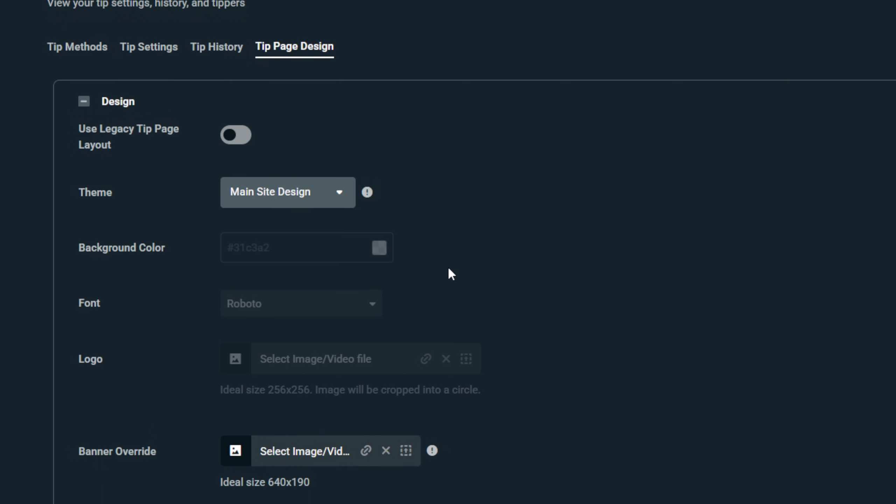
scroll(449, 275, down, 2)
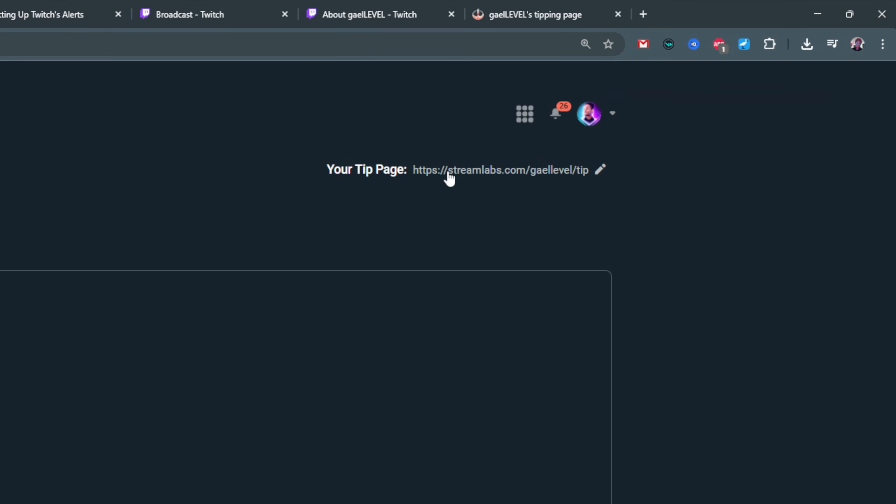
click(449, 177)
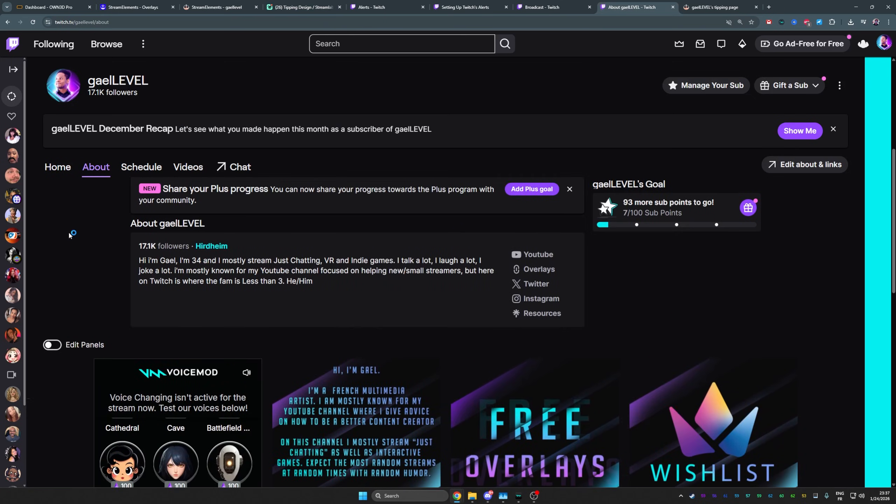
- Link the TIP panel image to the pasted Streamlabs tip URL, save it, and test the link
click(53, 345)
scroll(78, 258, down, 10)
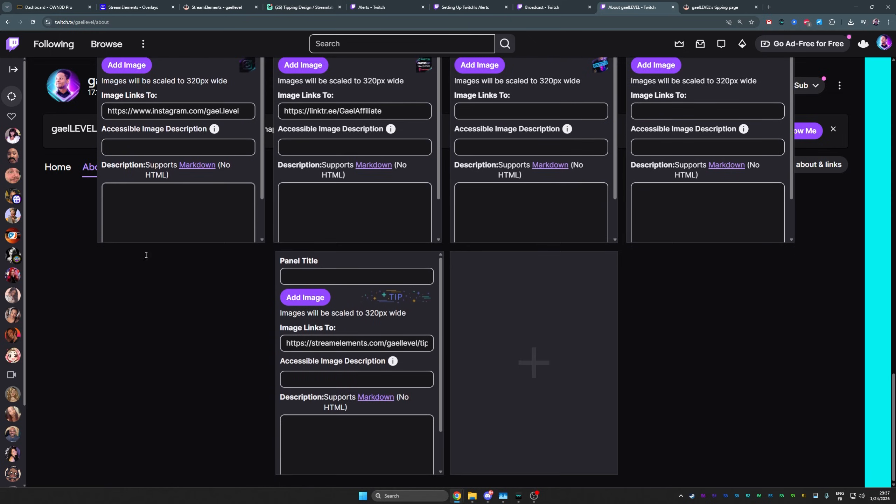
triple_click(356, 343)
key(ctrl+v)
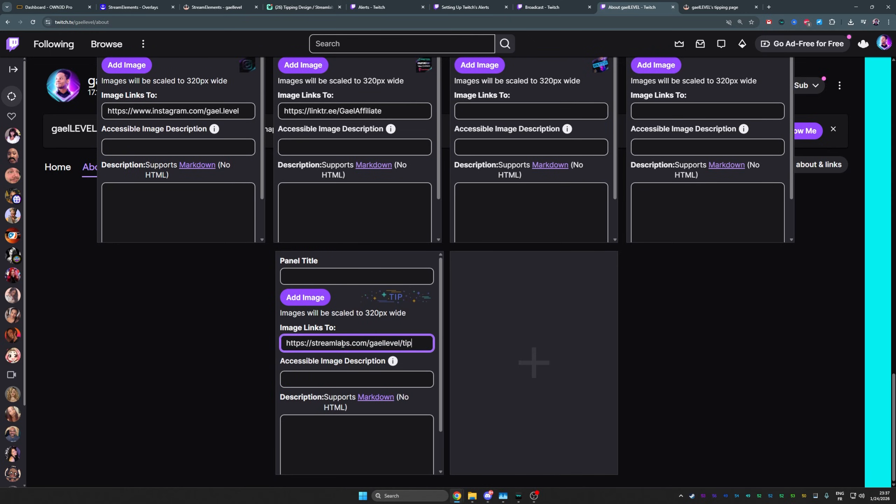
scroll(388, 406, down, 2)
click(415, 462)
click(56, 234)
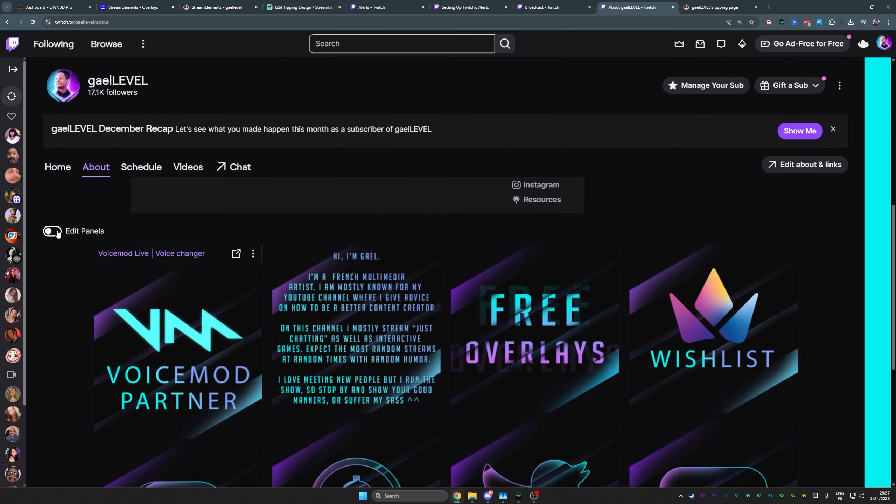
click(227, 331)
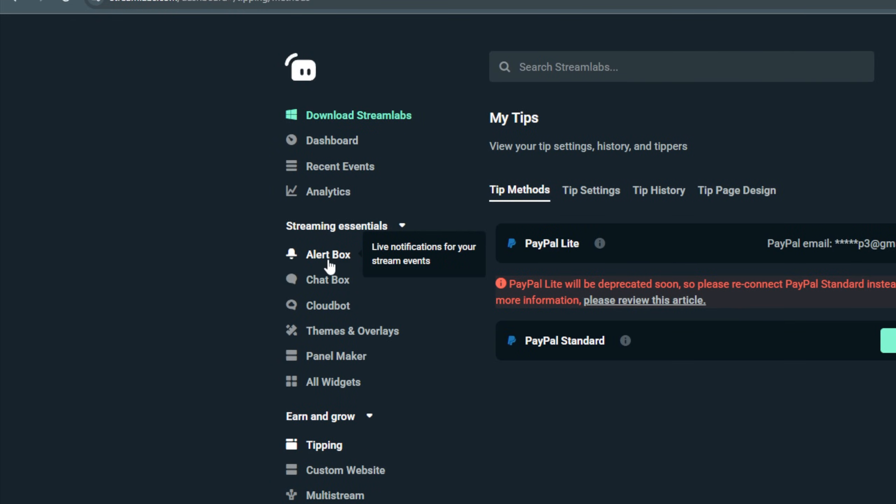
- Uncheck Follows, Subscriptions, Bits, Raids, Charity, Cloudbot and Merch in Alert Box filters, then copy the widget URL
click(329, 255)
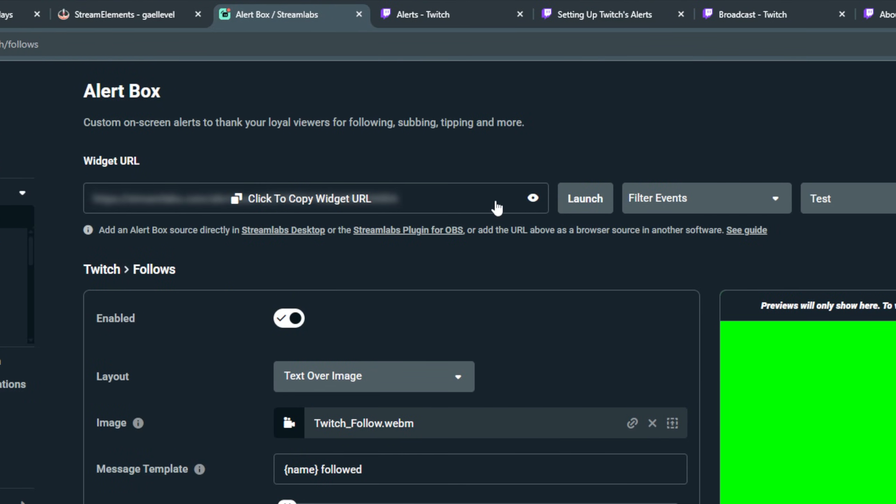
click(770, 199)
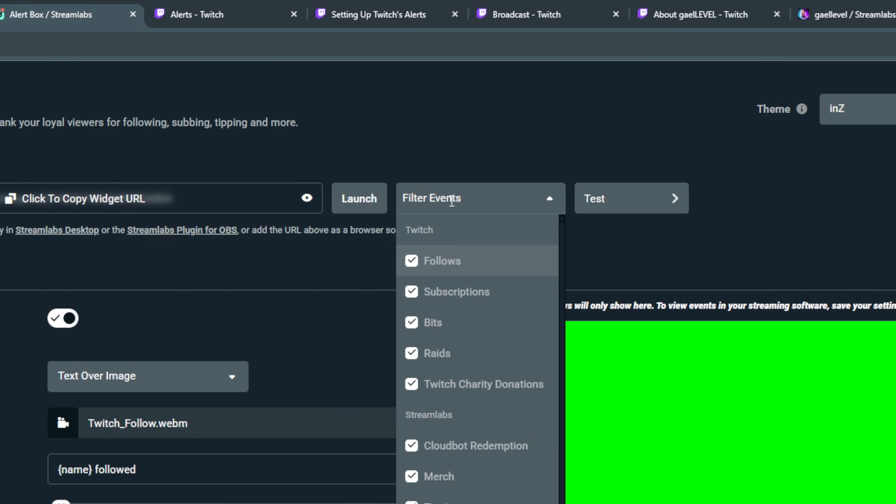
click(420, 261)
click(420, 292)
click(410, 325)
click(410, 353)
click(410, 384)
click(413, 447)
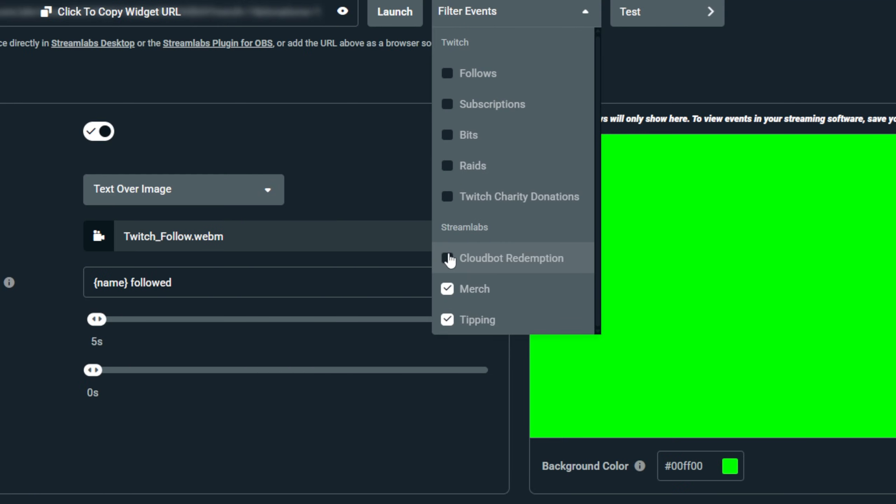
click(412, 477)
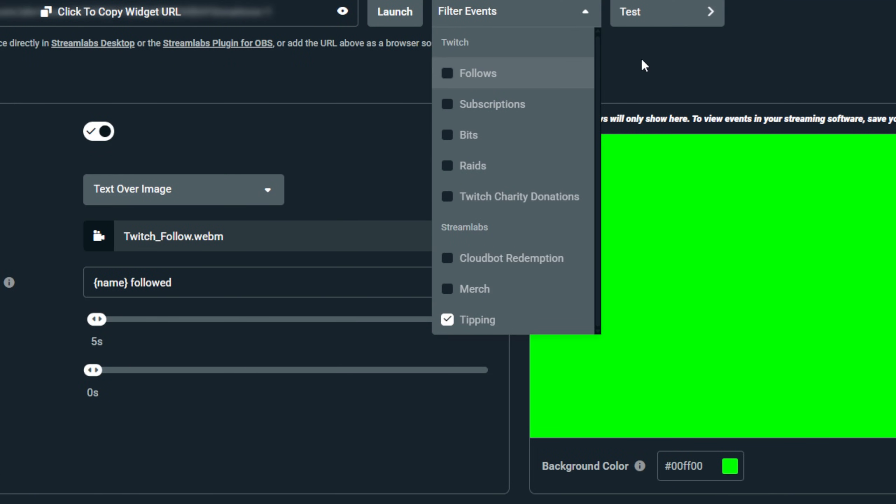
click(645, 65)
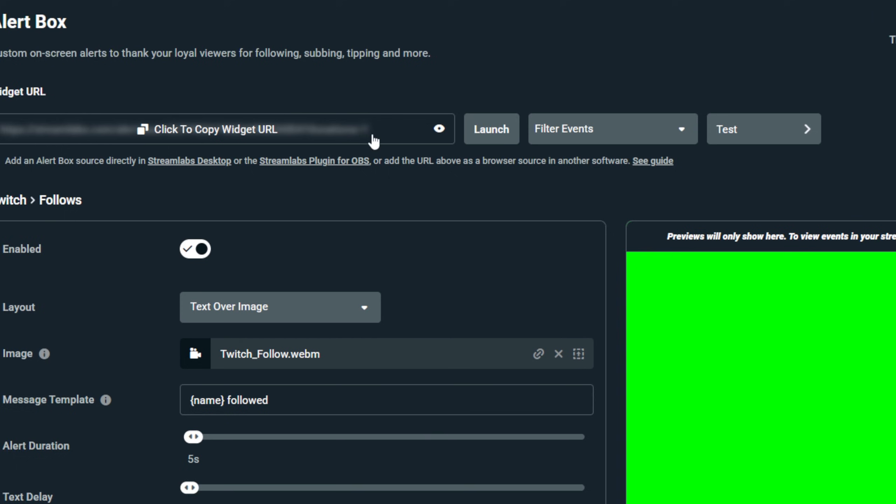
click(251, 22)
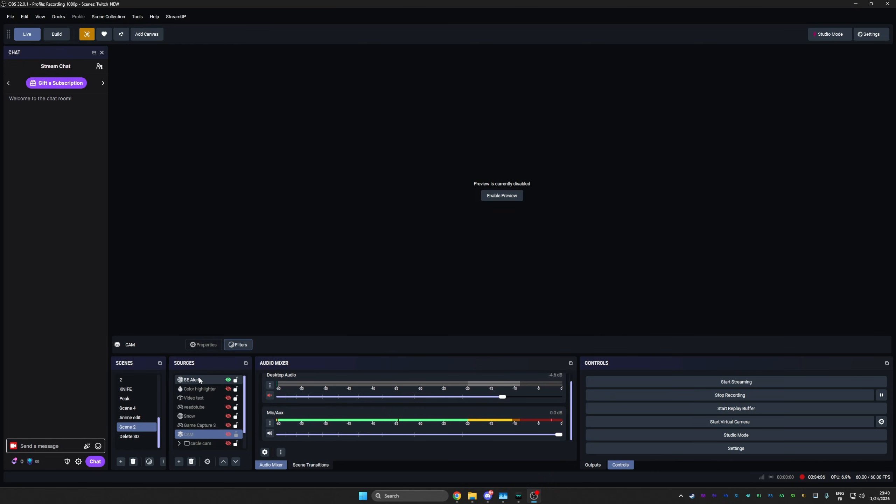
- Replace the SE Alert source's StreamElements URL with the pasted Streamlabs alert box URL
double_click(200, 380)
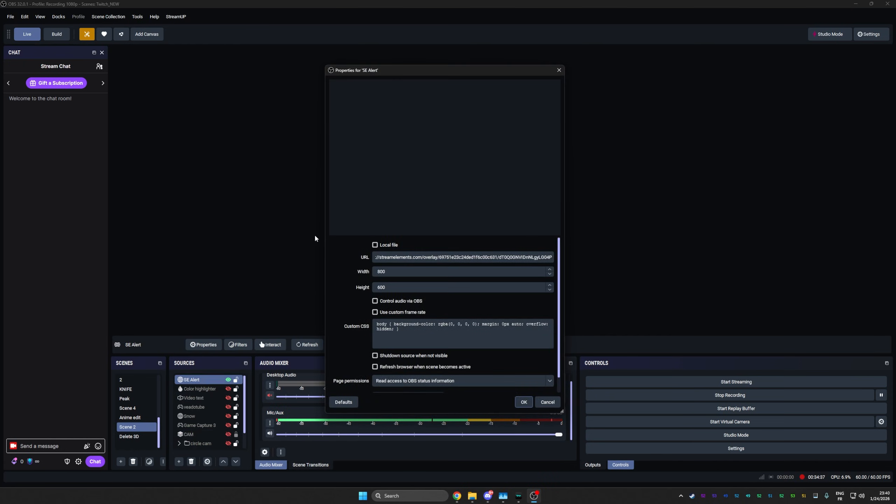
drag(450, 73, 240, 73)
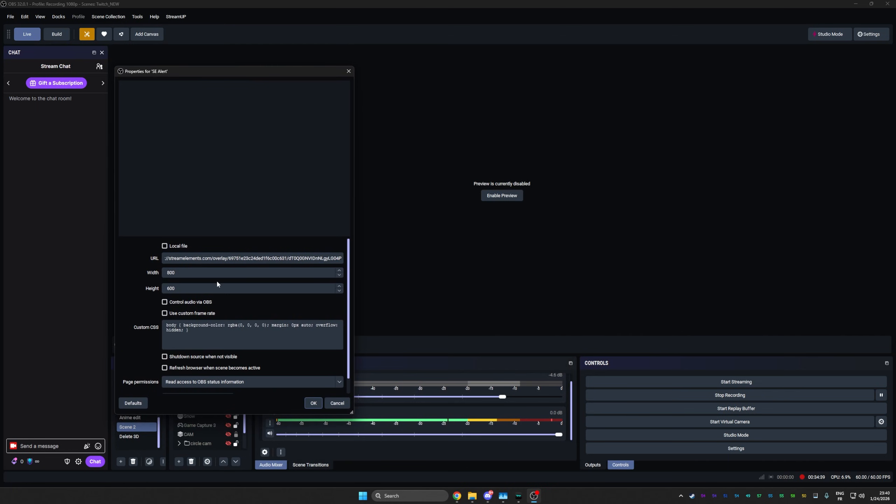
triple_click(224, 258)
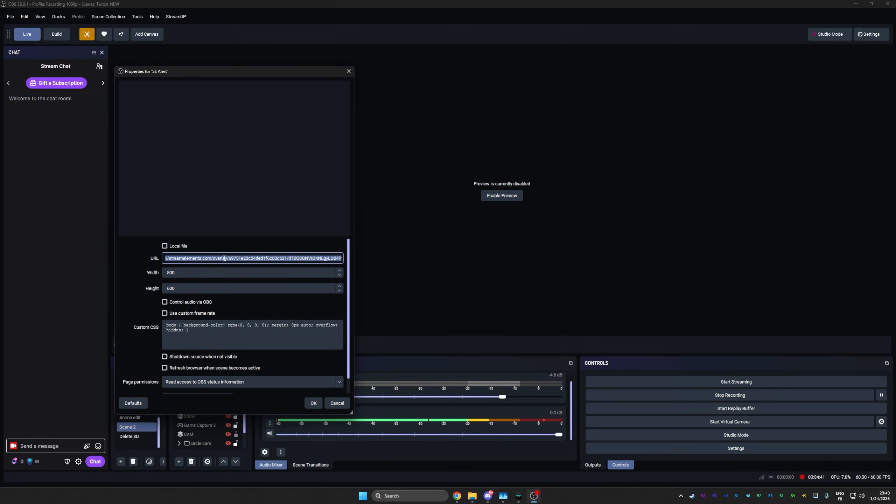
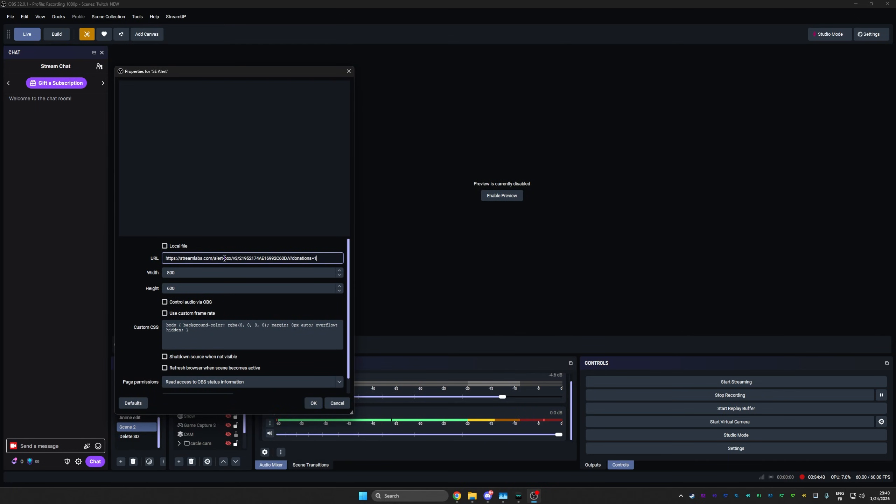
click(313, 403)
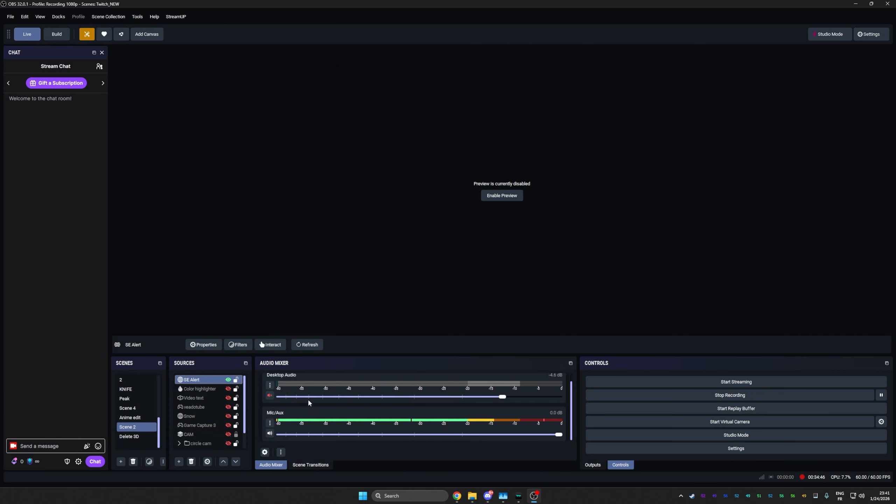
- Fire a Streamlabs Tipping test alert from the Alert Box's Test menu
key(alt+Tab)
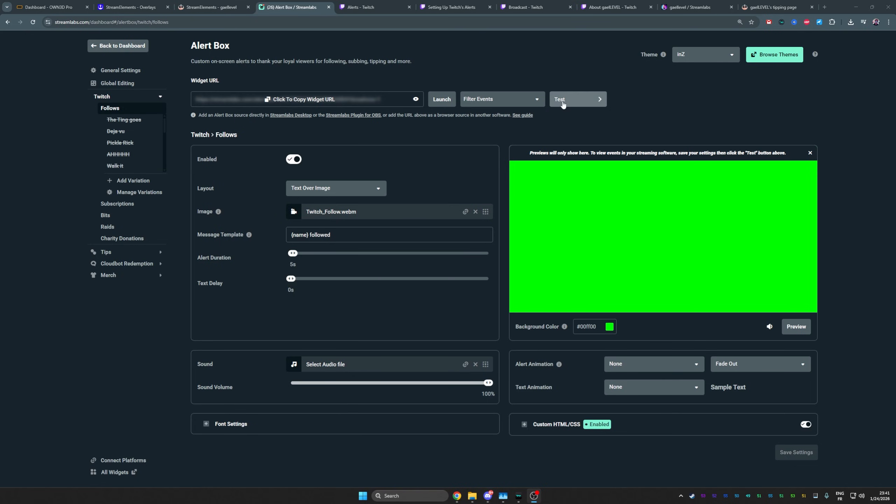
click(579, 99)
mouse_move(579, 129)
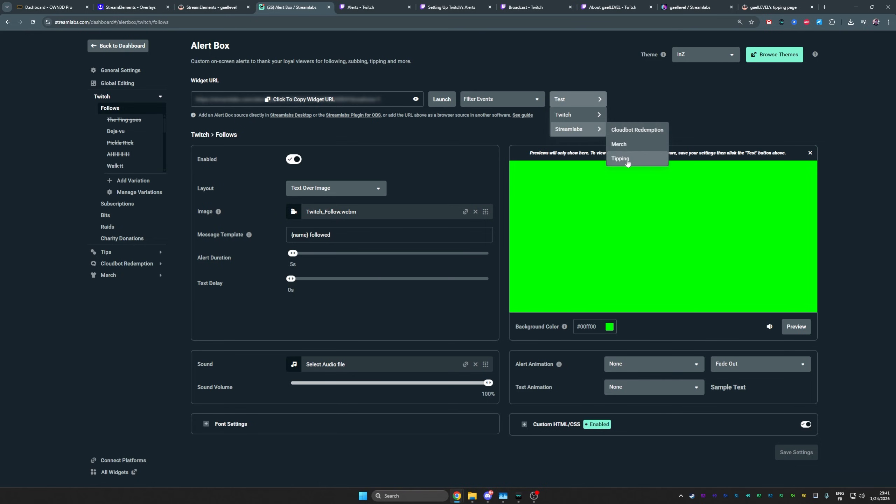
click(628, 159)
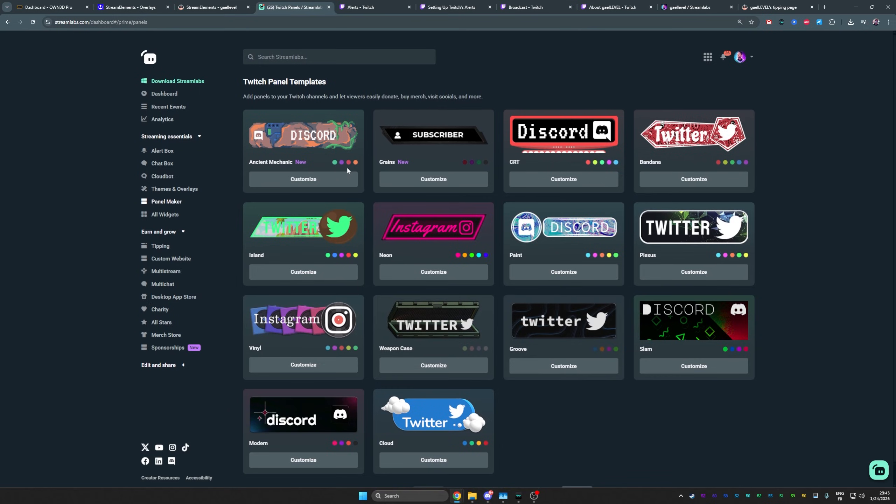
- Customize the Ancient Mechanic panel set, deleting the extra Tip panels so only one remains
click(650, 204)
click(279, 172)
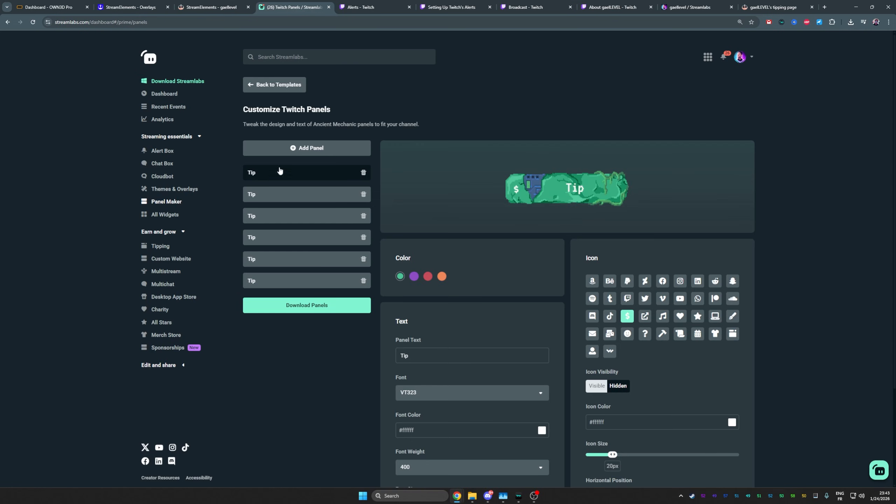
click(288, 198)
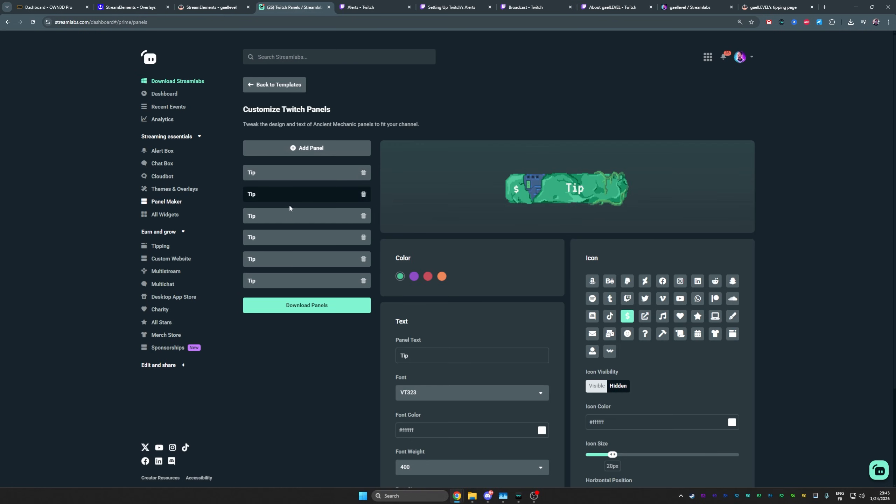
scroll(290, 206, down, 2)
click(313, 233)
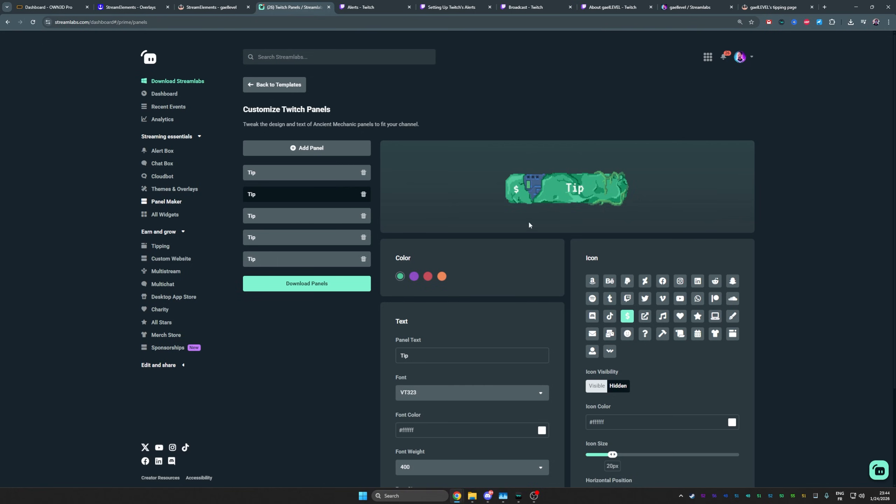
click(364, 259)
click(363, 238)
click(363, 216)
click(364, 195)
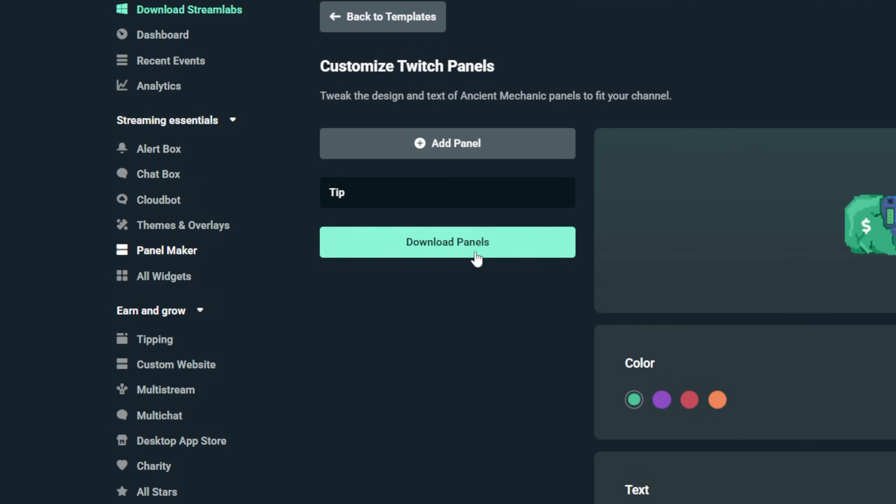
- Download the panels as panels.zip and drag Tip.png out of the archive
click(459, 249)
click(452, 257)
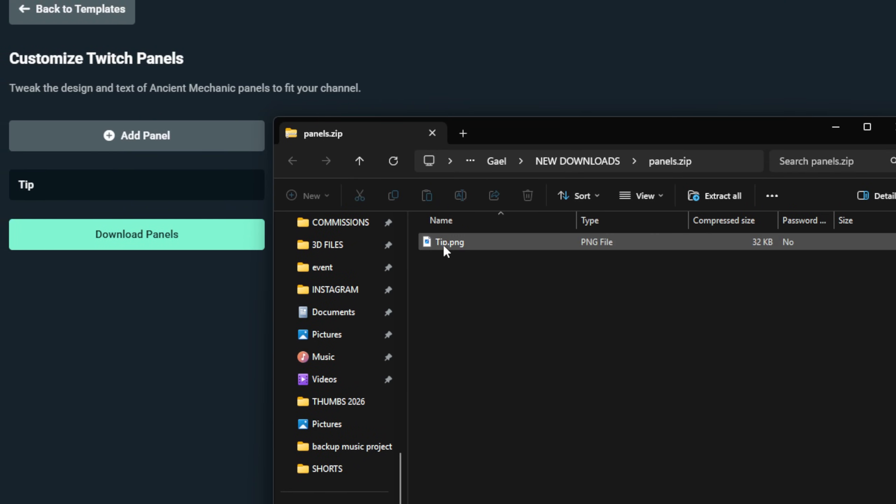
drag(445, 244, 348, 334)
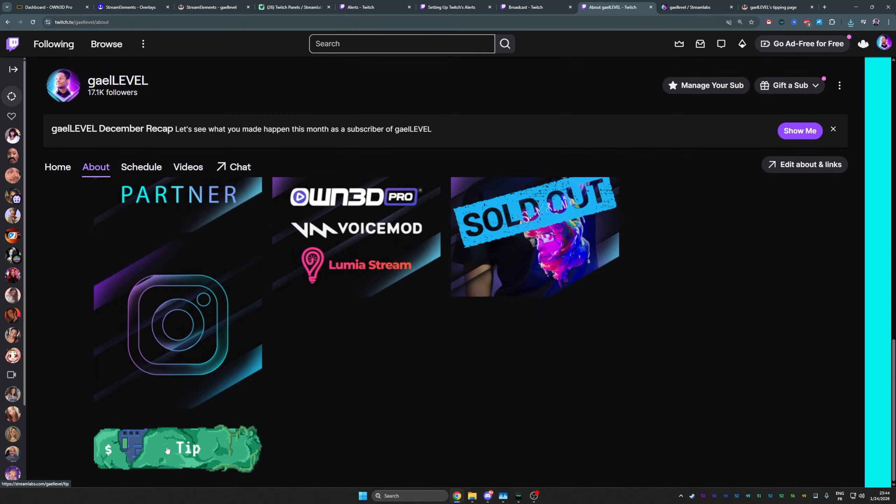
- Scroll the Twitch About page to check the new Tip panel
scroll(189, 436, up, 15)
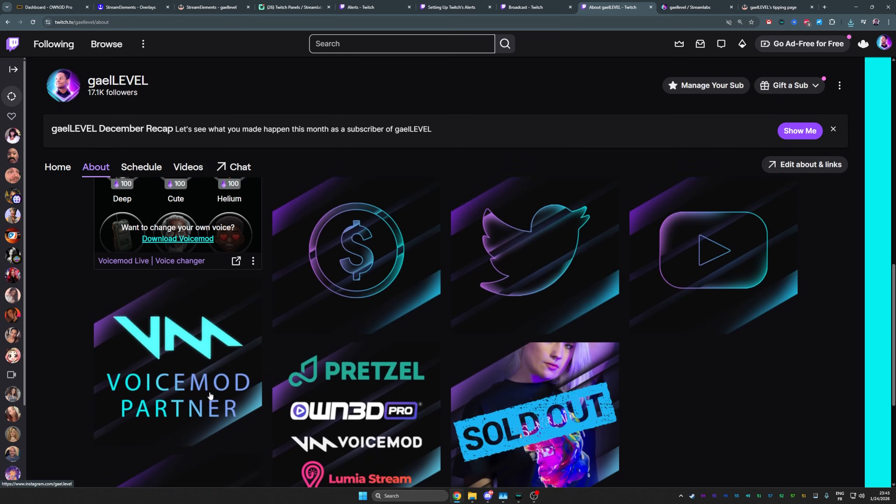
scroll(210, 395, up, 7)
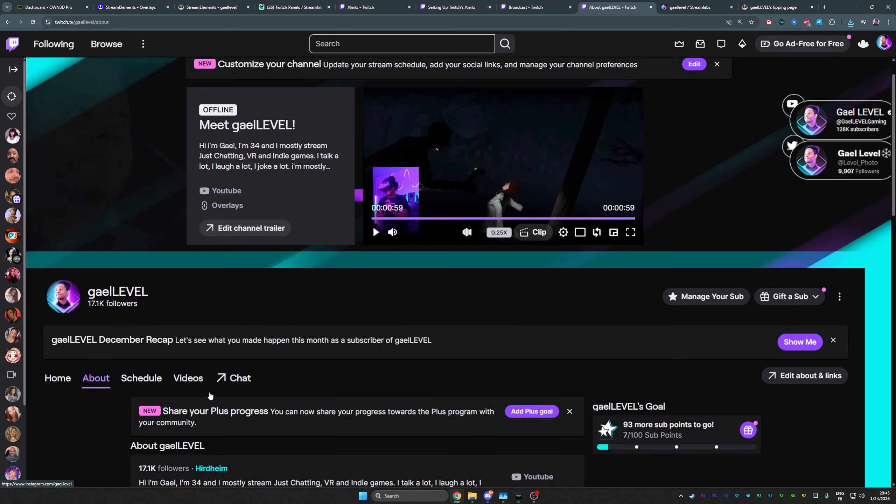
scroll(159, 233, down, 2)
scroll(185, 232, up, 2)
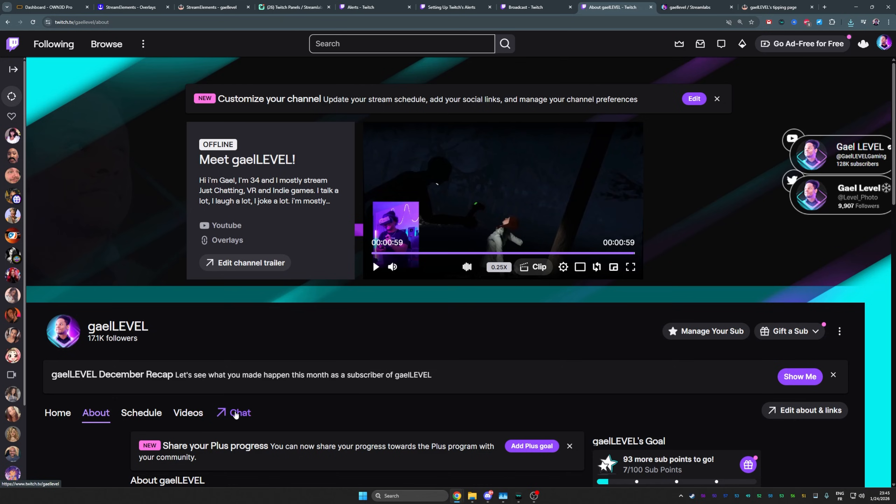
- Return to the channel home page and close the recommended videos grid
click(236, 415)
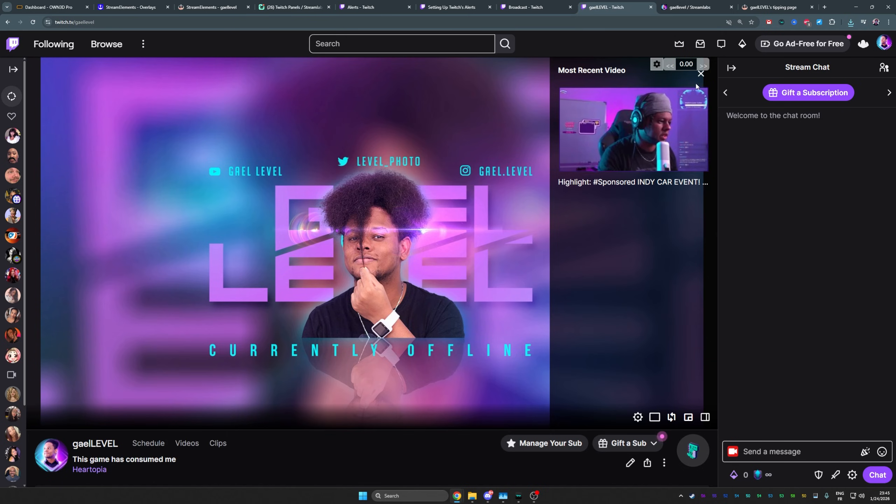
mouse_move(628, 106)
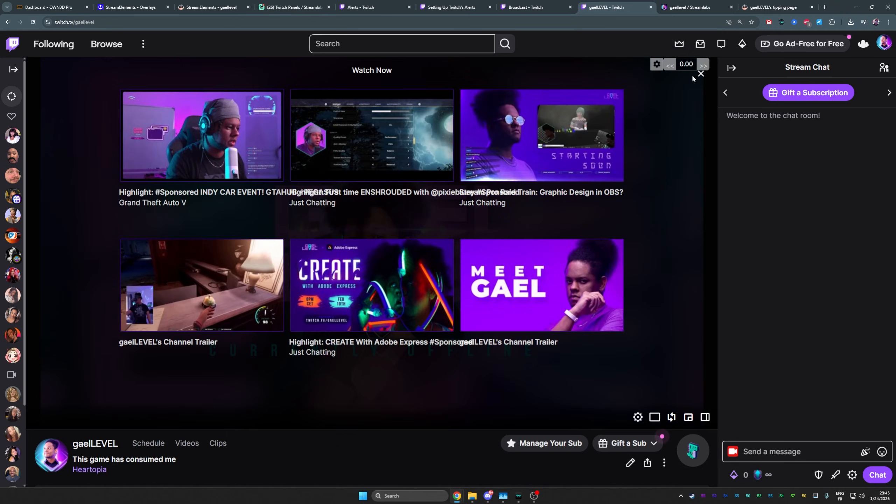
click(701, 74)
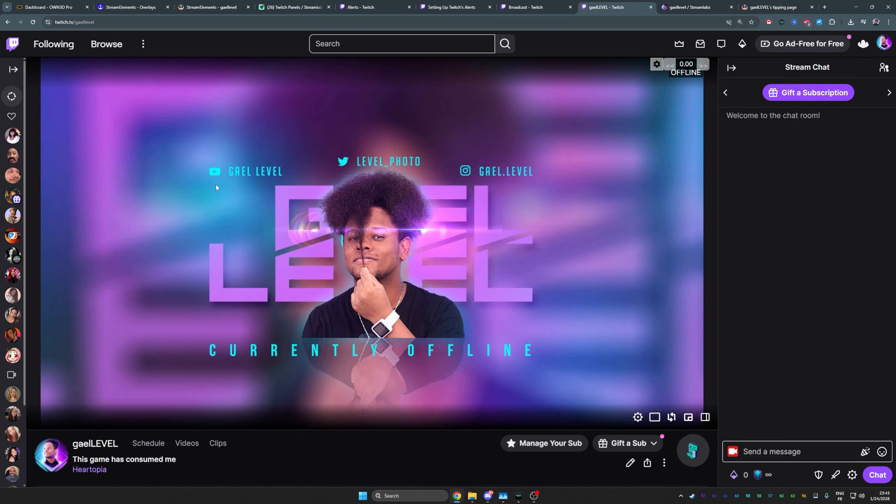
scroll(281, 210, down, 3)
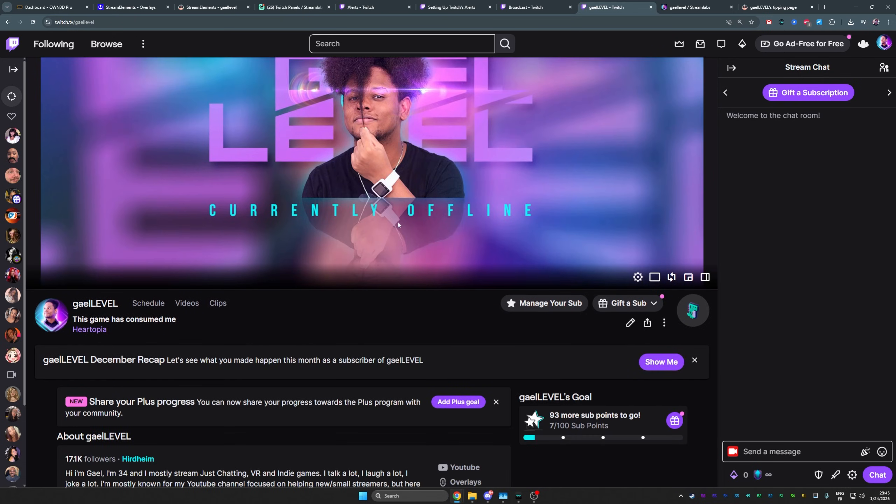
scroll(398, 225, down, 2)
scroll(196, 285, down, 2)
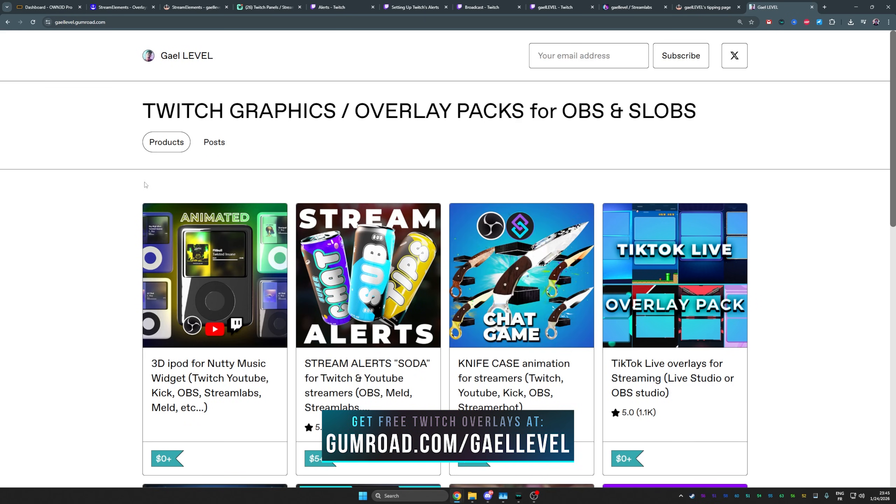
- Browse down the Gumroad overlay store and open an overlay pack's product page
scroll(137, 185, down, 3)
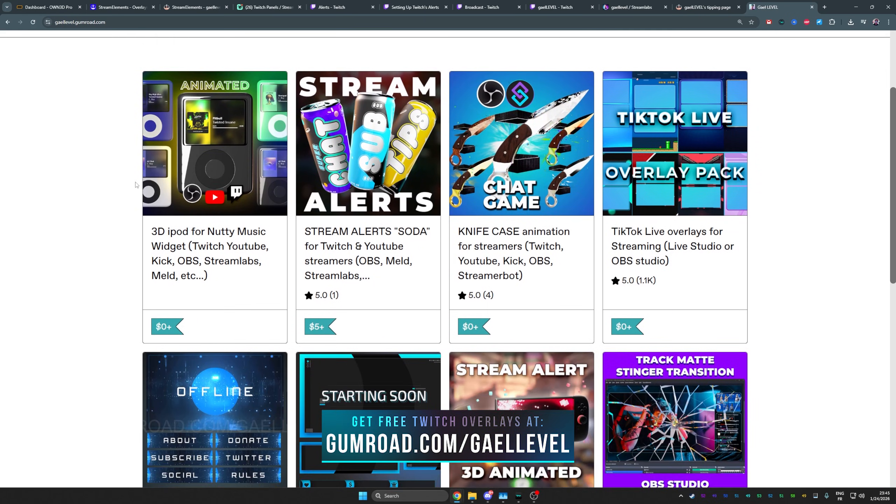
scroll(137, 185, down, 5)
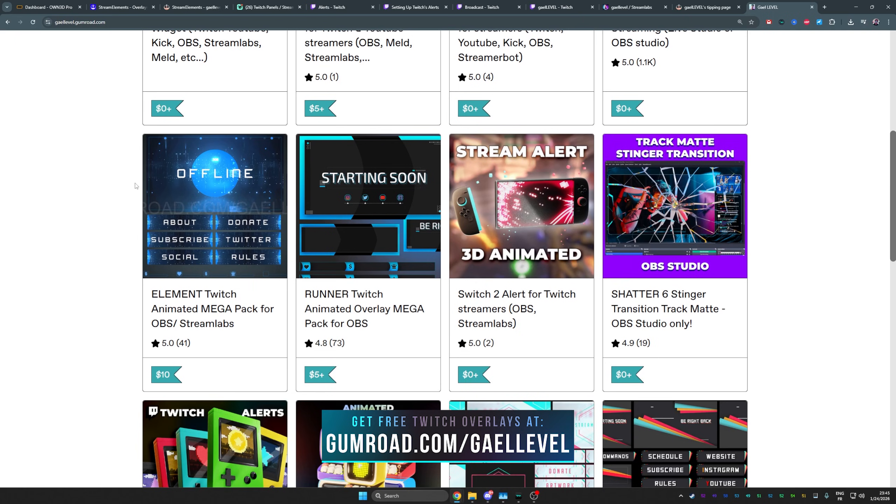
scroll(136, 185, down, 3)
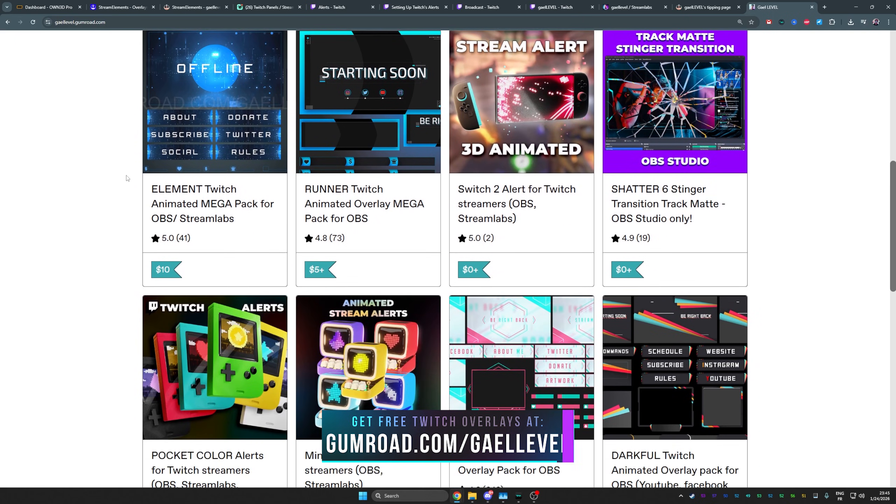
scroll(128, 179, down, 15)
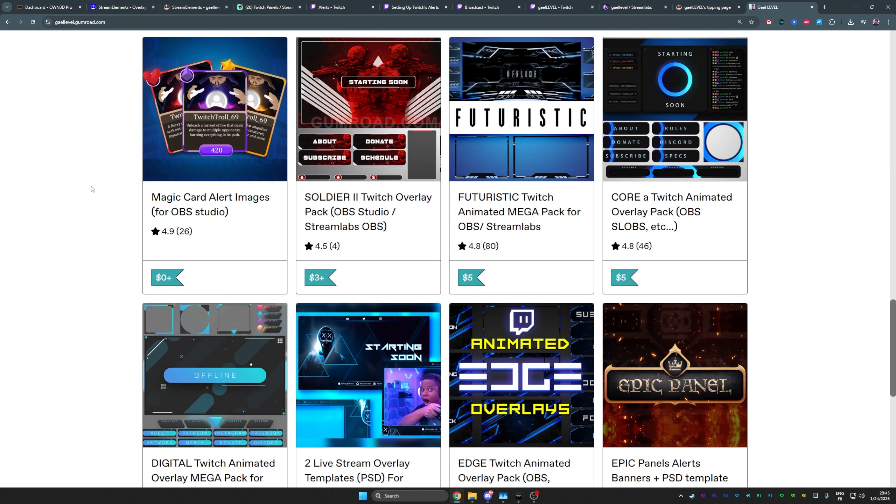
click(364, 116)
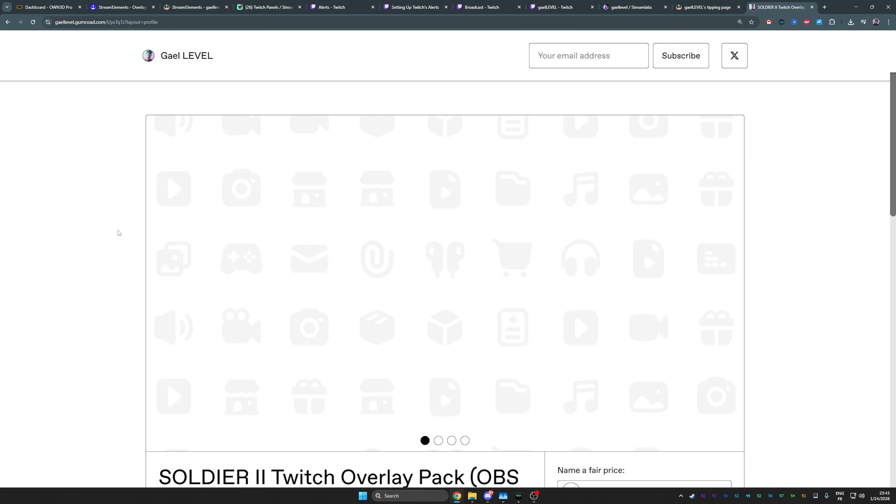
- Read through the SNEAK overlay pack's description and contents, then return to the page top
scroll(119, 233, down, 3)
scroll(120, 238, up, 2)
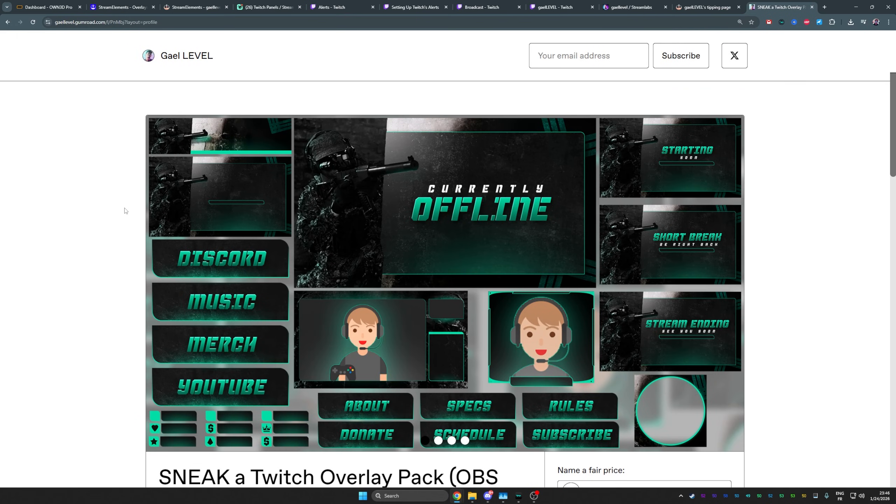
scroll(125, 210, down, 2)
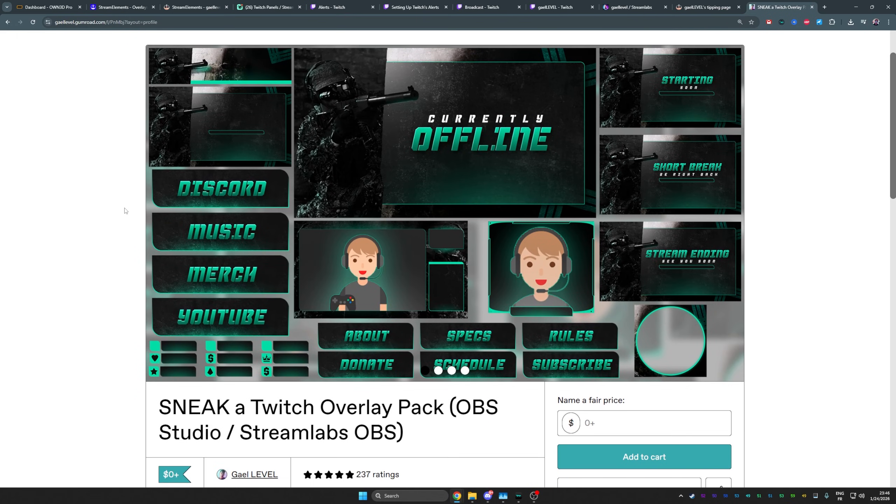
scroll(126, 211, down, 1)
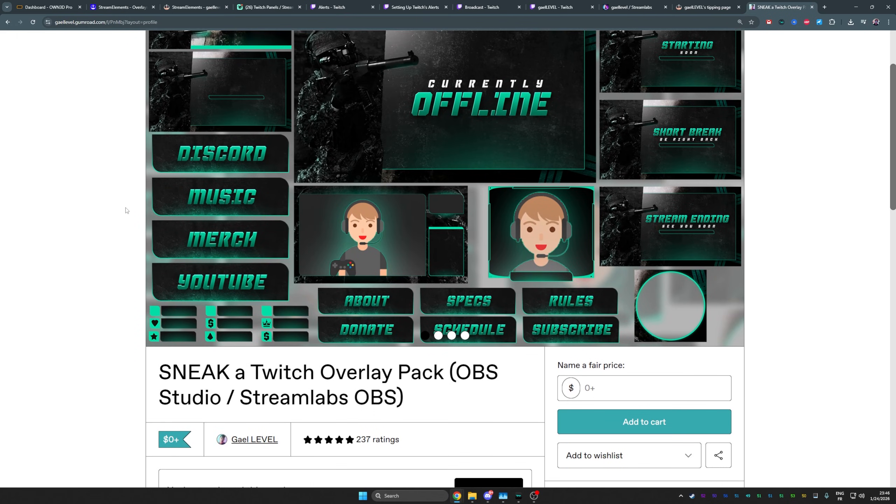
scroll(127, 211, down, 2)
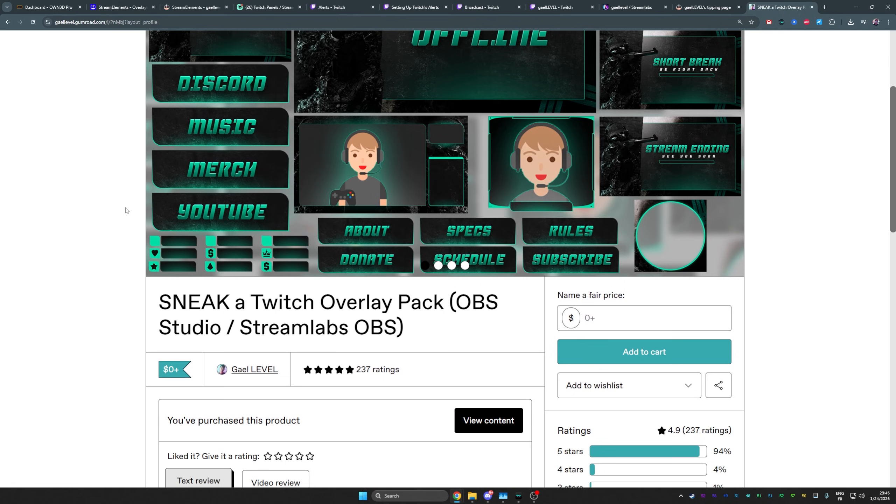
scroll(127, 211, down, 14)
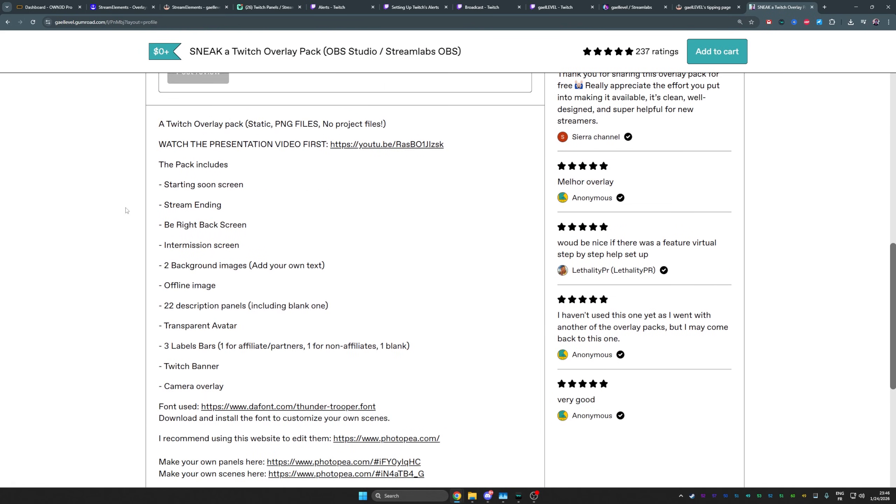
scroll(127, 211, down, 2)
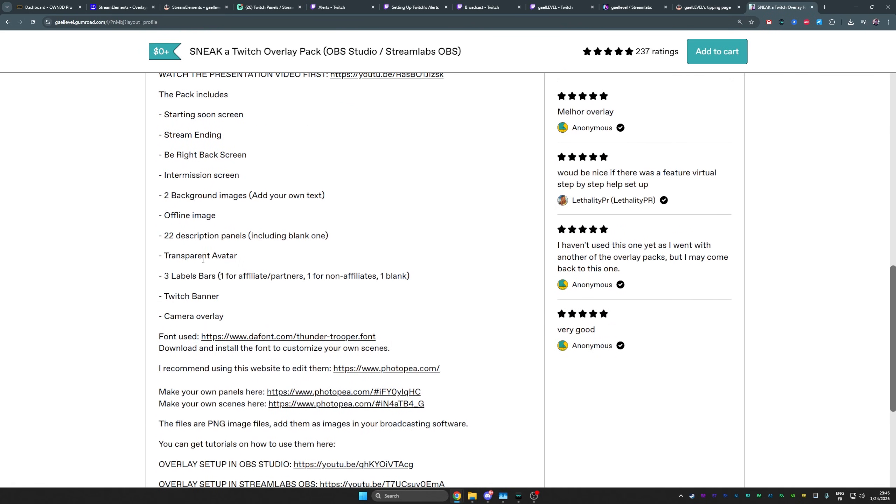
scroll(203, 260, down, 7)
key(Home)
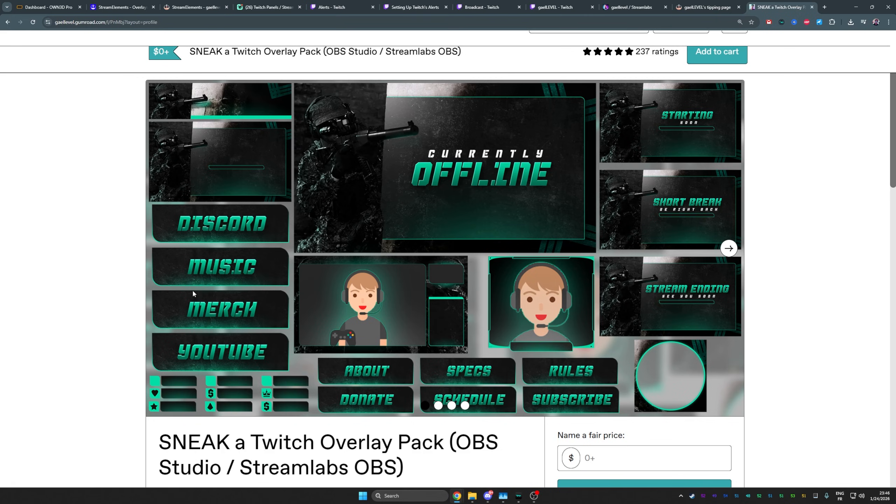